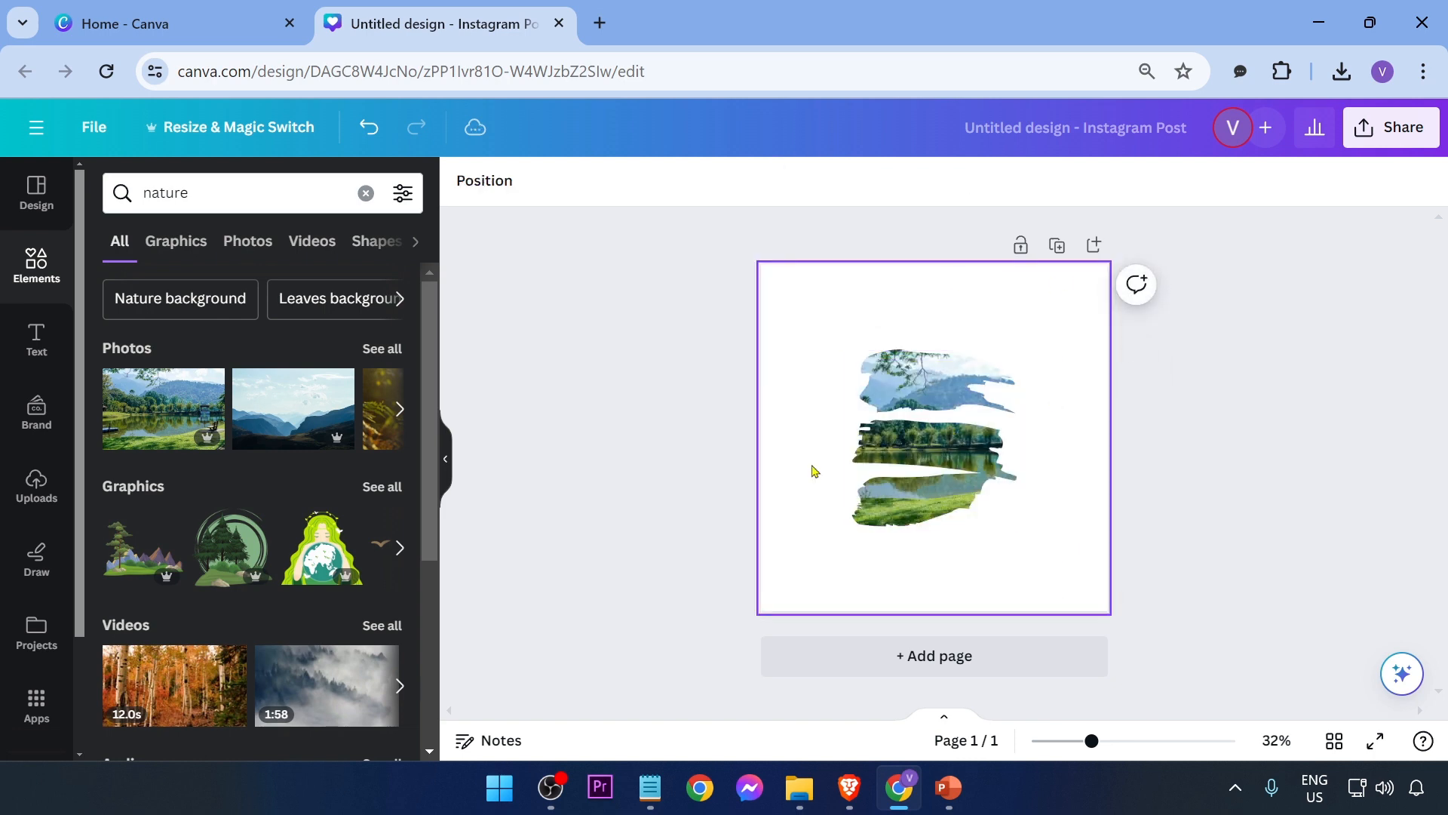
Step: Enlarge the brush-stroke nature graphic to fill the canvas
{"action": "left_click", "coordinate": [1011, 483]}
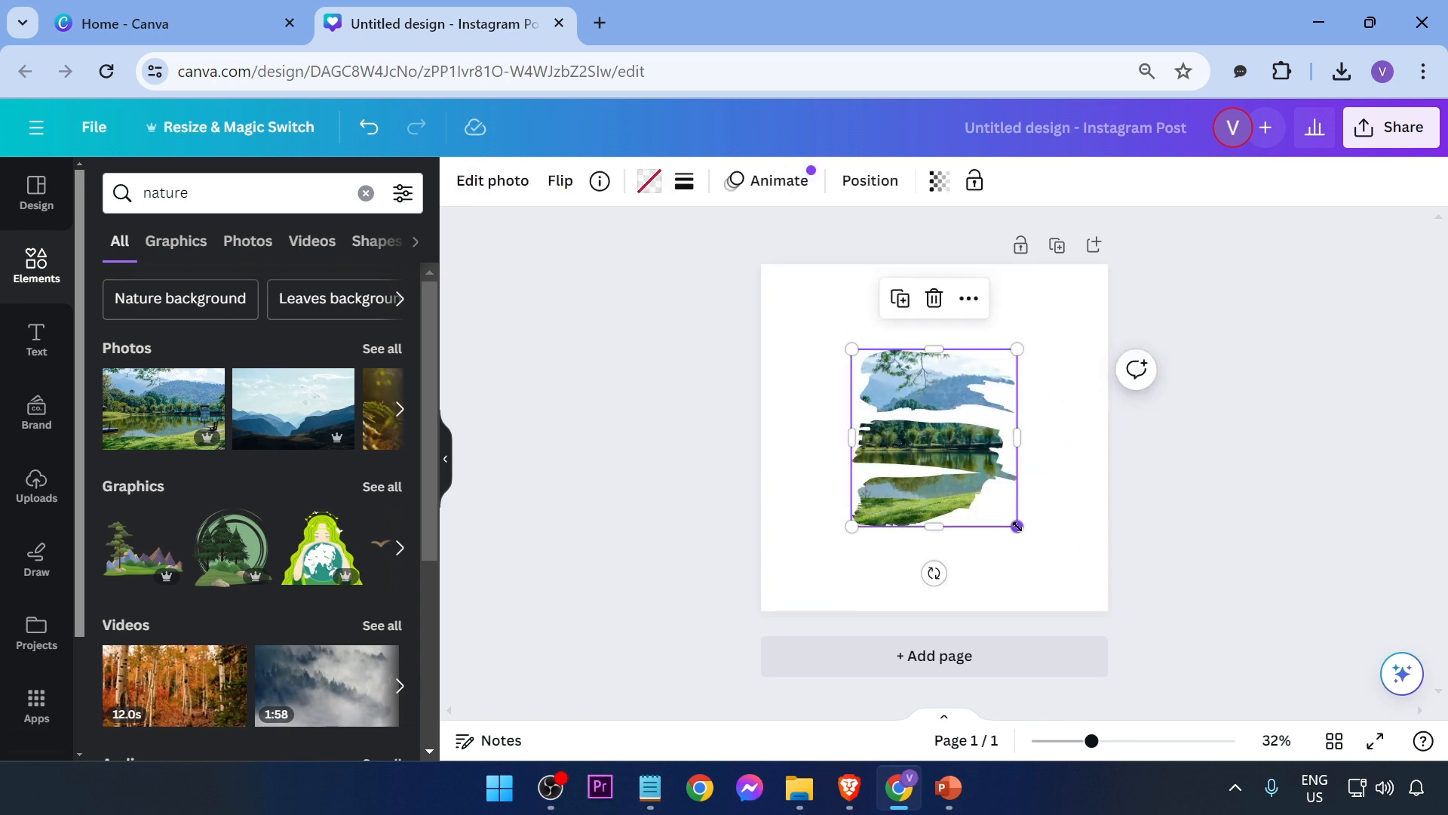
{"action": "left_click_drag", "start_coordinate": [1017, 526], "coordinate": [1096, 608]}
{"action": "left_click_drag", "start_coordinate": [851, 347], "coordinate": [768, 260]}
{"action": "left_click", "coordinate": [730, 452]}
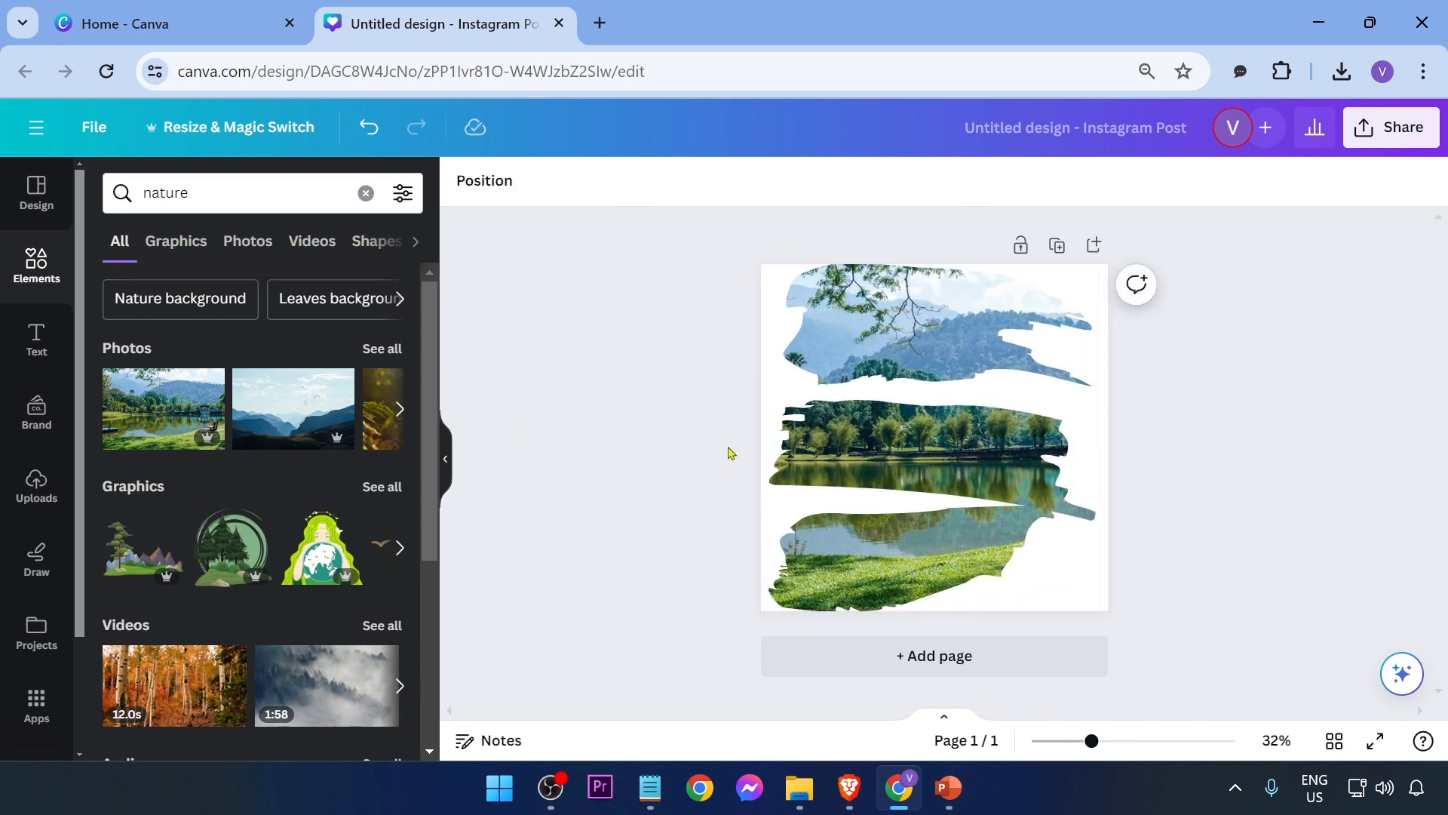
Step: Delete the brush-stroke nature graphic from the canvas
{"action": "left_click", "coordinate": [893, 407]}
{"action": "key", "text": "Delete"}
{"action": "key", "text": "Delete"}
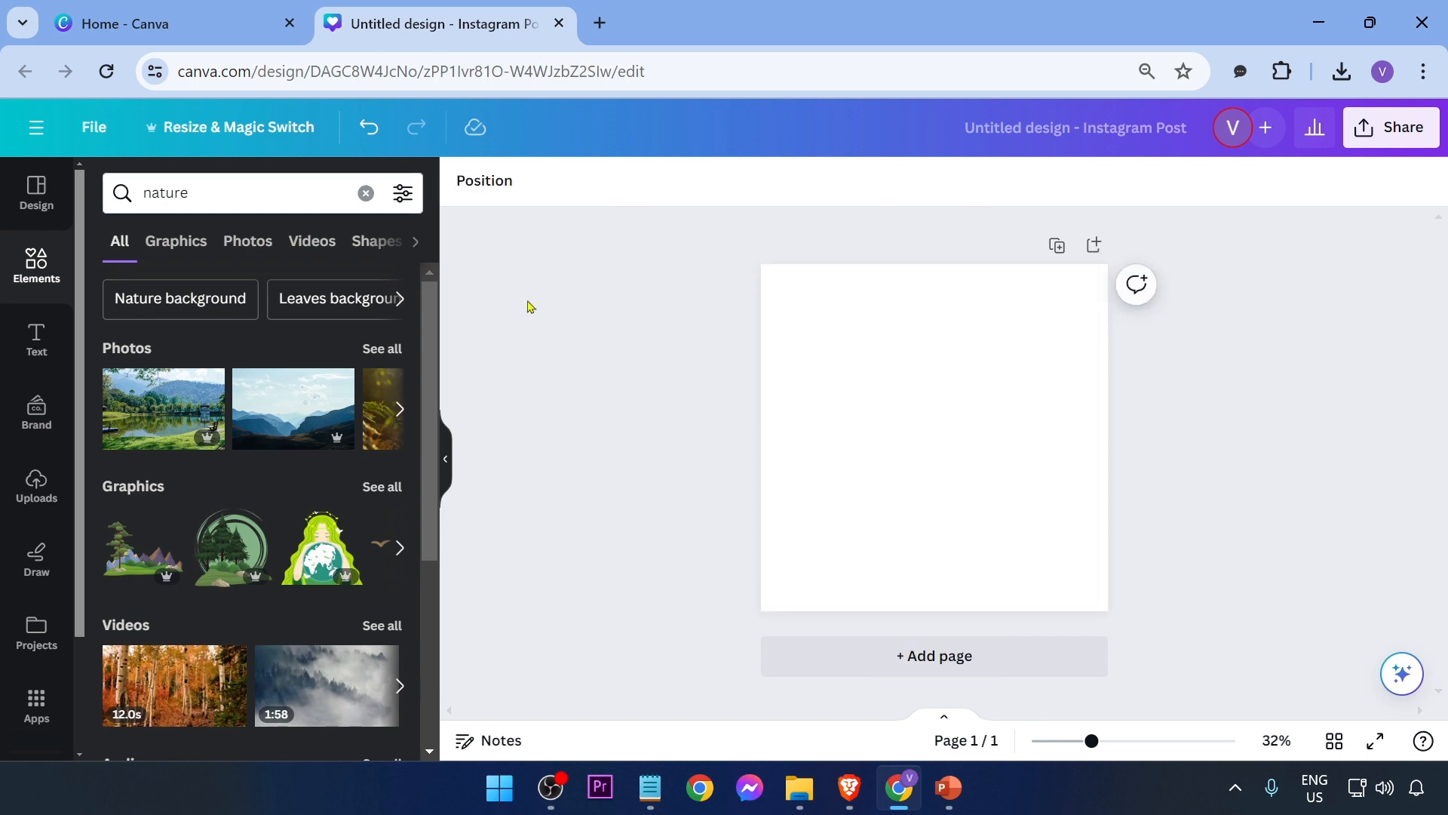
Step: Clear the elements search and open the full Magic Recommendations graphics collection
{"action": "left_click", "coordinate": [249, 193]}
{"action": "left_click", "coordinate": [365, 193]}
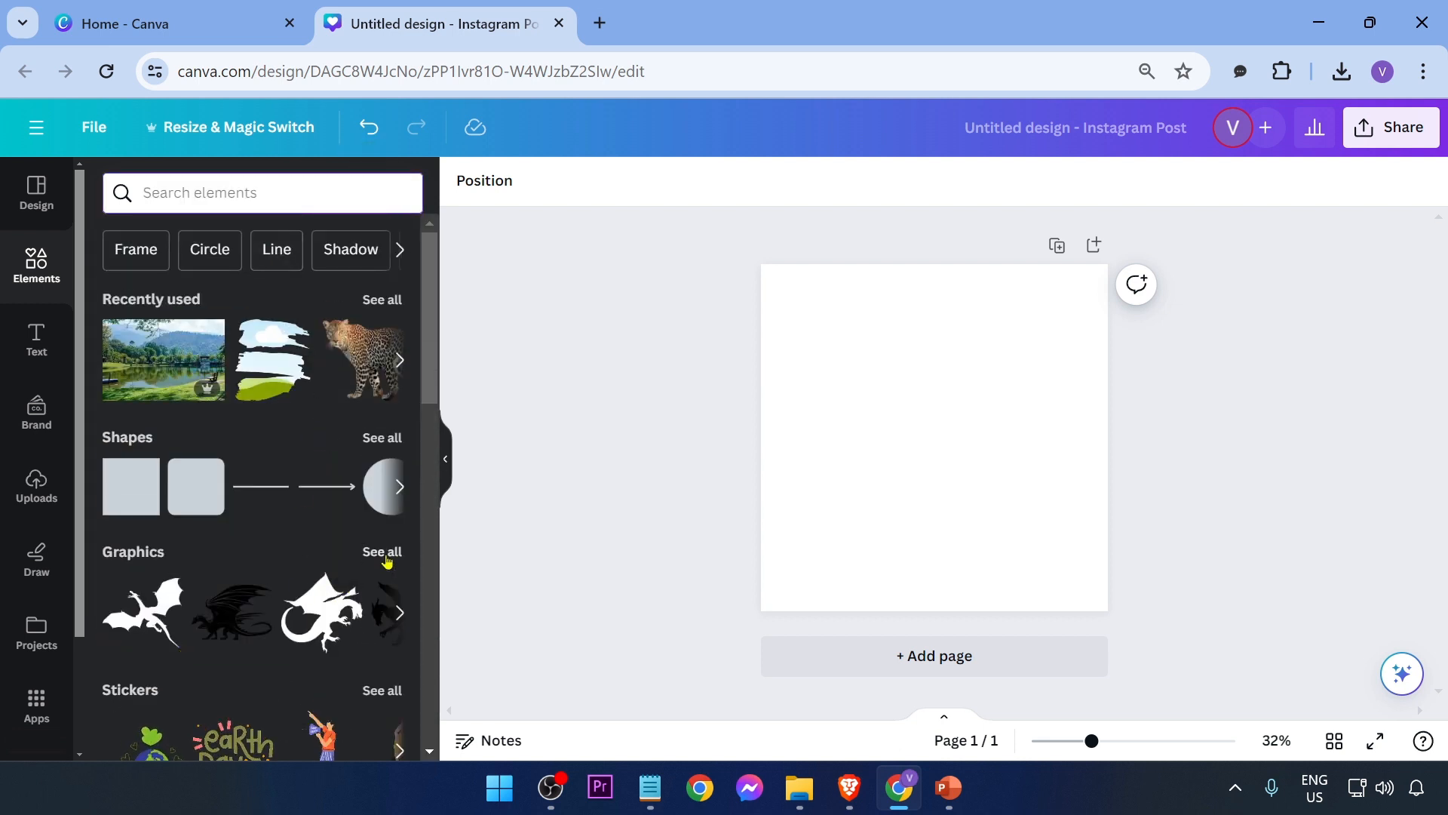
{"action": "left_click", "coordinate": [382, 551]}
{"action": "scroll", "coordinate": [295, 396], "scroll_direction": "down", "scroll_amount": 2}
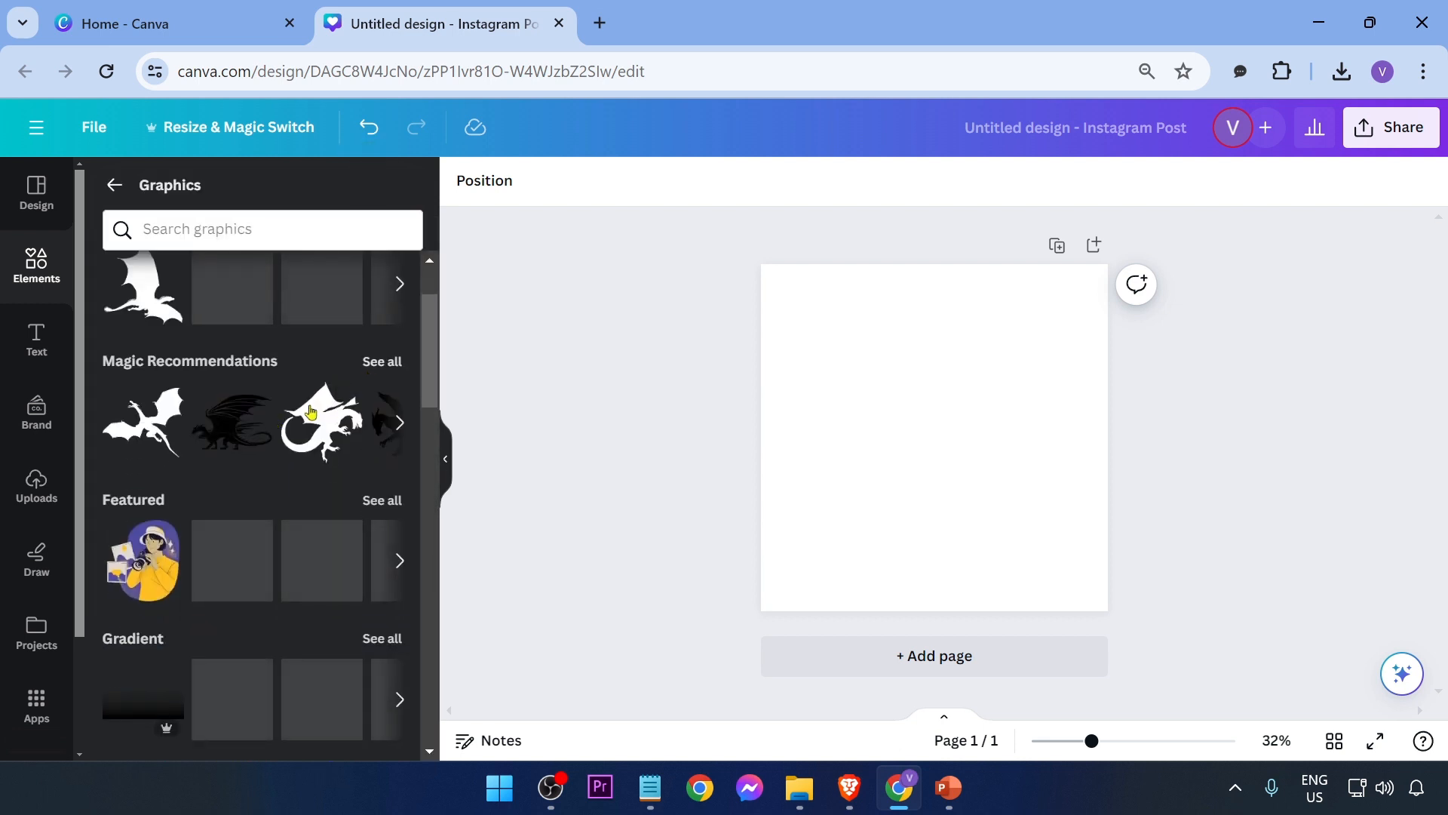
{"action": "scroll", "coordinate": [340, 377], "scroll_direction": "up", "scroll_amount": 2}
{"action": "left_click", "coordinate": [381, 491]}
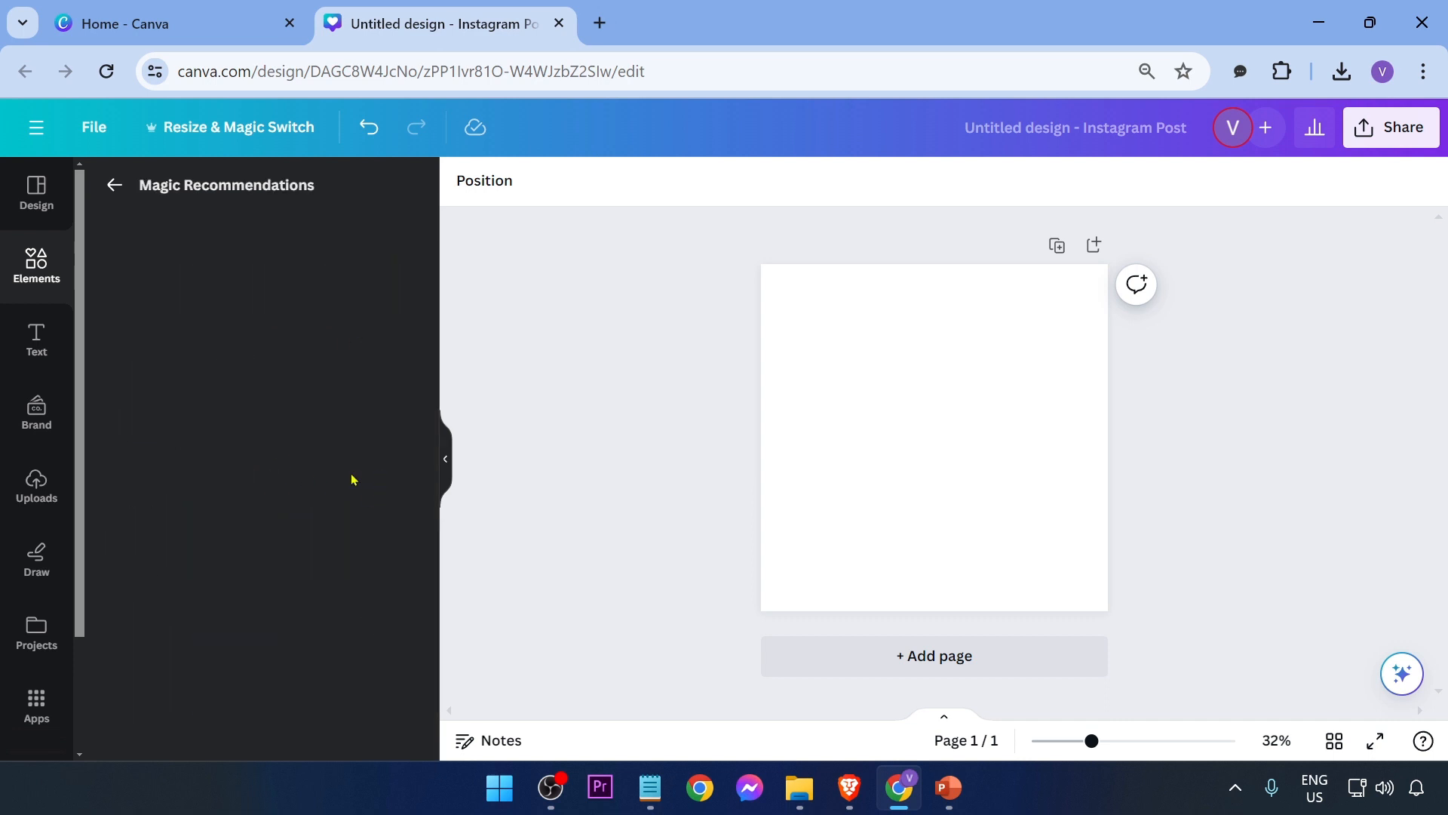
{"action": "scroll", "coordinate": [265, 396], "scroll_direction": "down", "scroll_amount": 5}
{"action": "scroll", "coordinate": [266, 396], "scroll_direction": "down", "scroll_amount": 2}
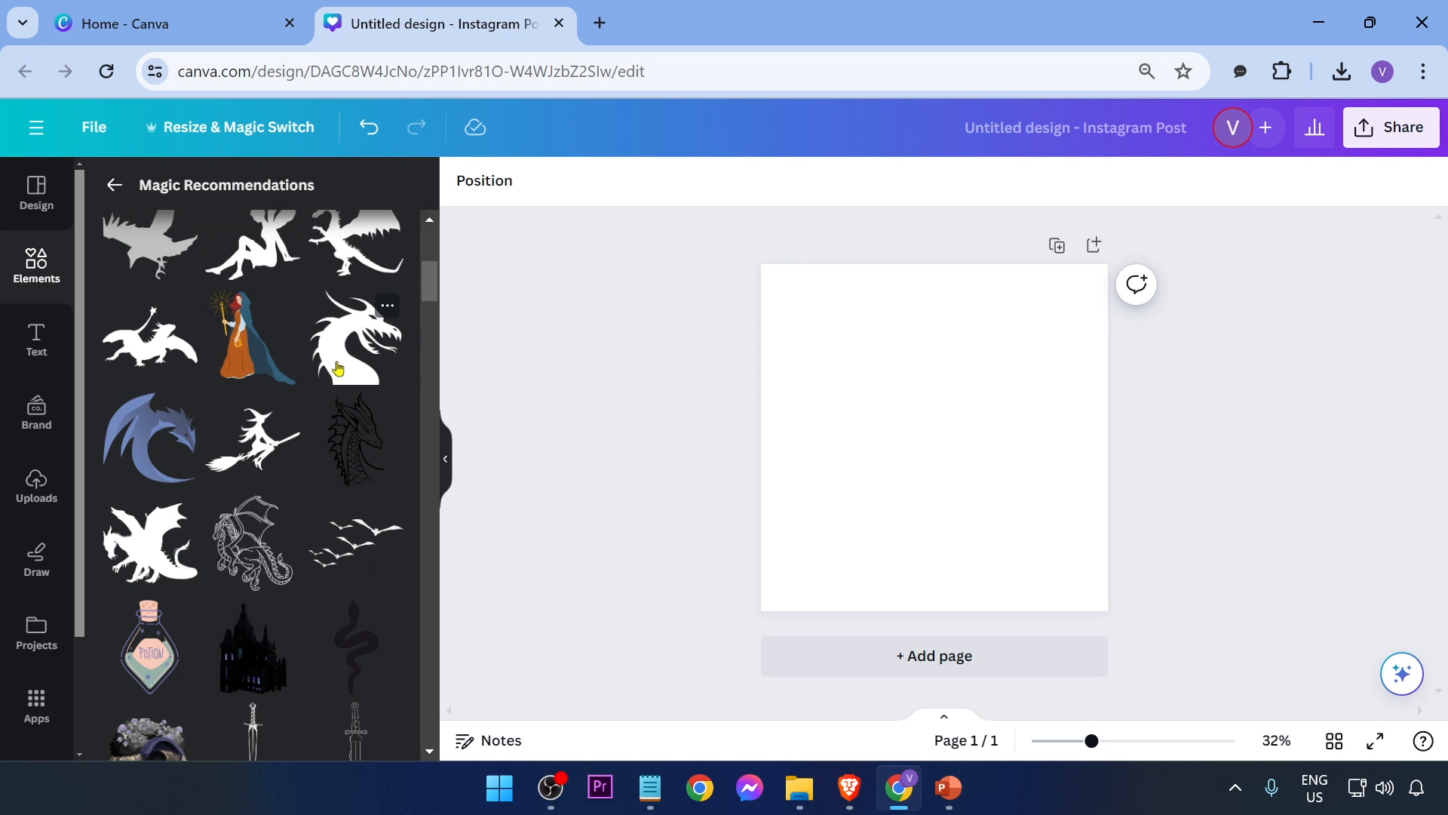
Step: Add the dragon-head silhouette graphic and resize it to fill the whole canvas
{"action": "left_click", "coordinate": [337, 367]}
{"action": "left_click_drag", "start_coordinate": [951, 424], "coordinate": [848, 324]}
{"action": "left_click_drag", "start_coordinate": [896, 403], "coordinate": [1099, 610]}
{"action": "left_click_drag", "start_coordinate": [1033, 481], "coordinate": [1038, 482]}
{"action": "left_click", "coordinate": [649, 280]}
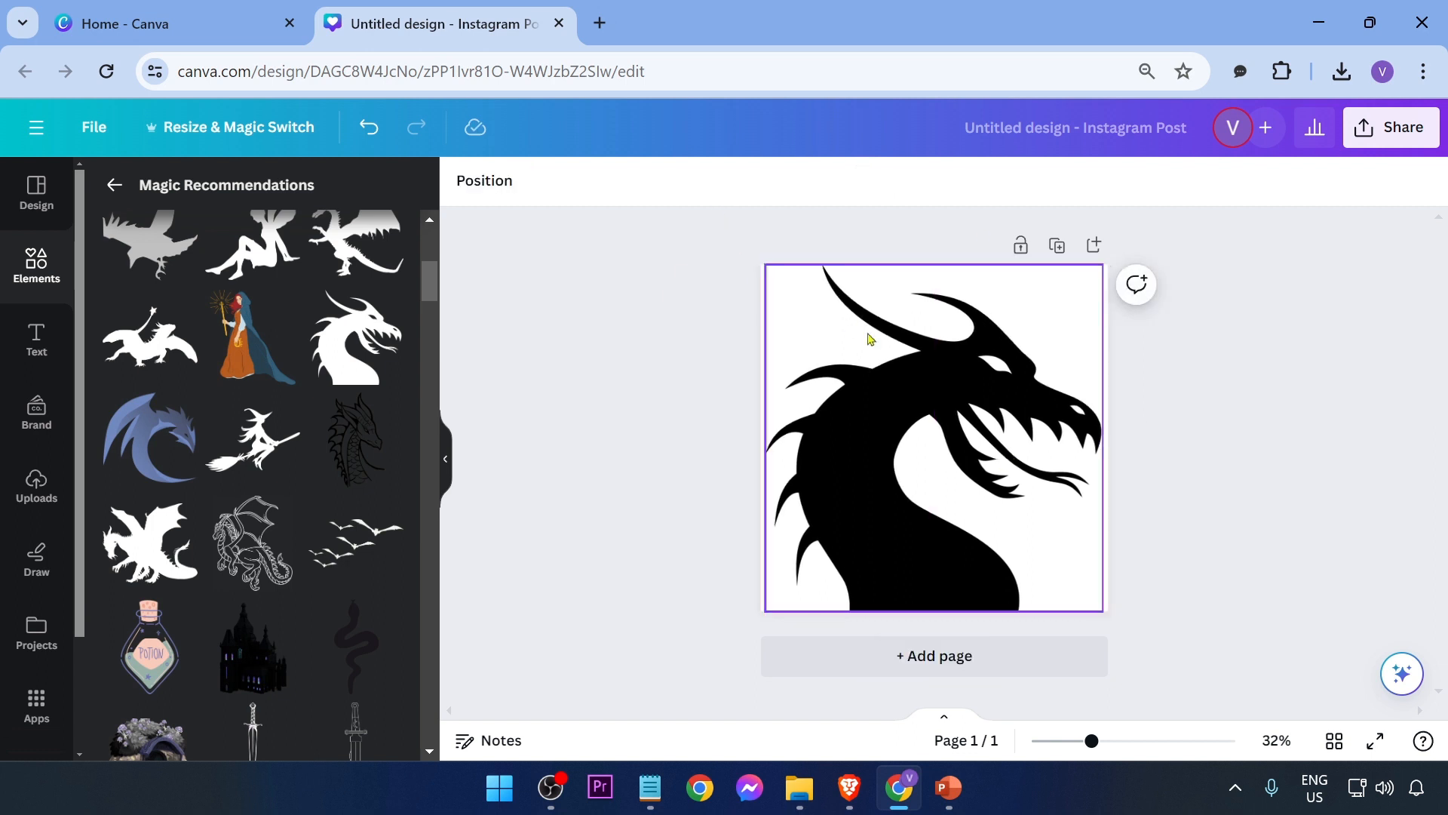
Step: Download the design as an SVG file
{"action": "left_click", "coordinate": [1384, 131]}
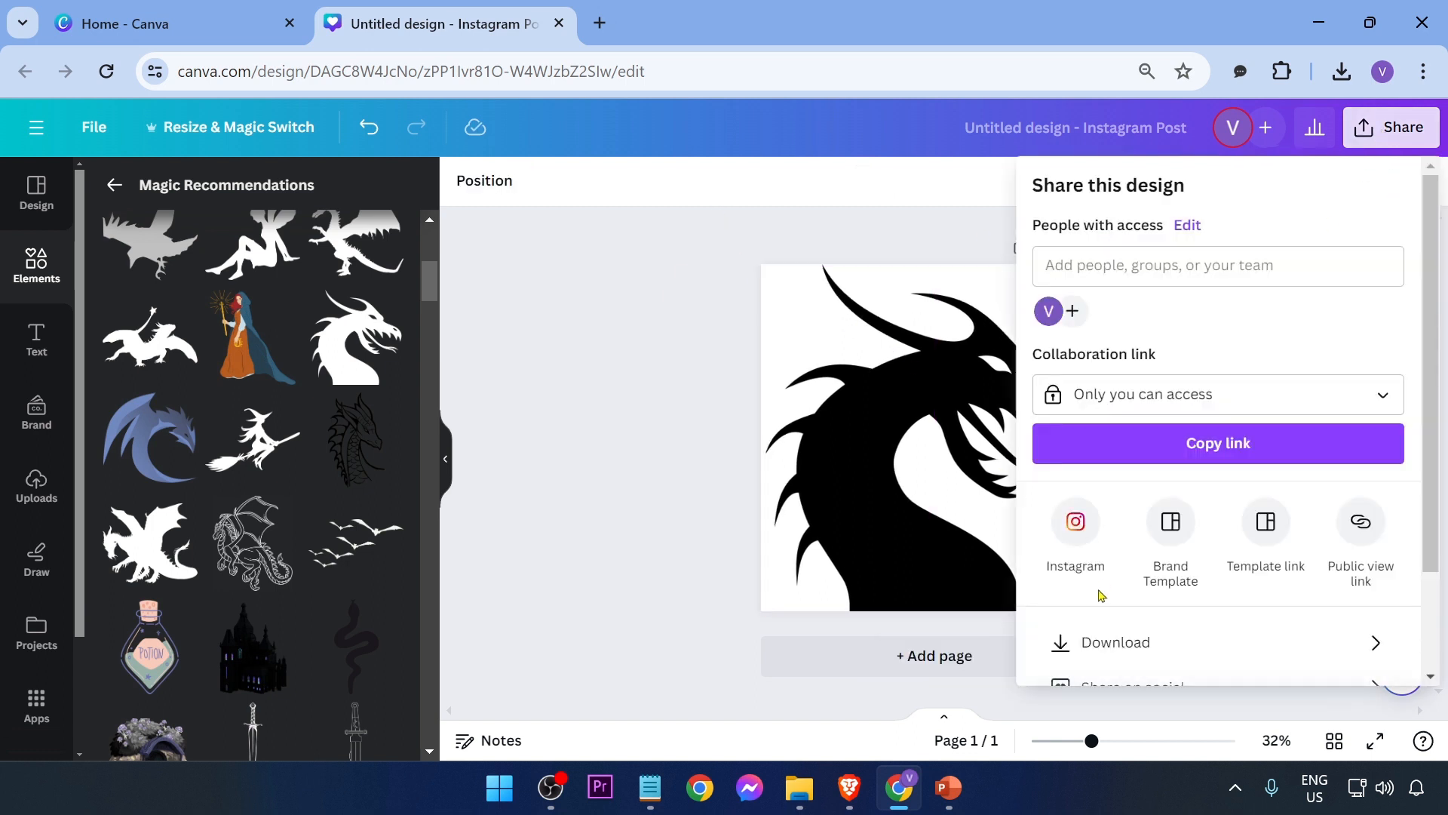
{"action": "scroll", "coordinate": [1100, 595], "scroll_direction": "down", "scroll_amount": 2}
{"action": "left_click", "coordinate": [1183, 531]}
{"action": "left_click", "coordinate": [1101, 270]}
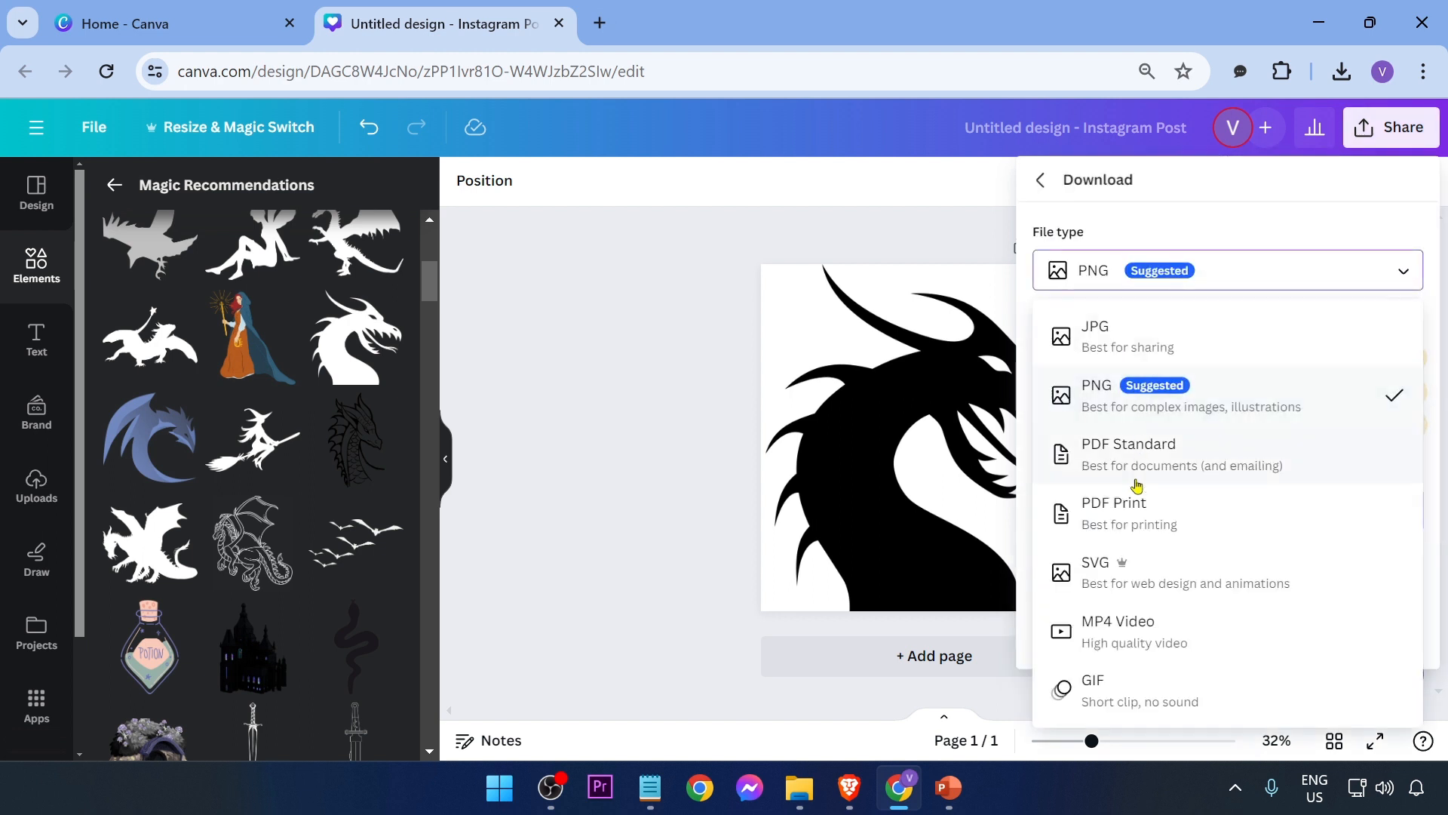
{"action": "left_click", "coordinate": [1131, 577]}
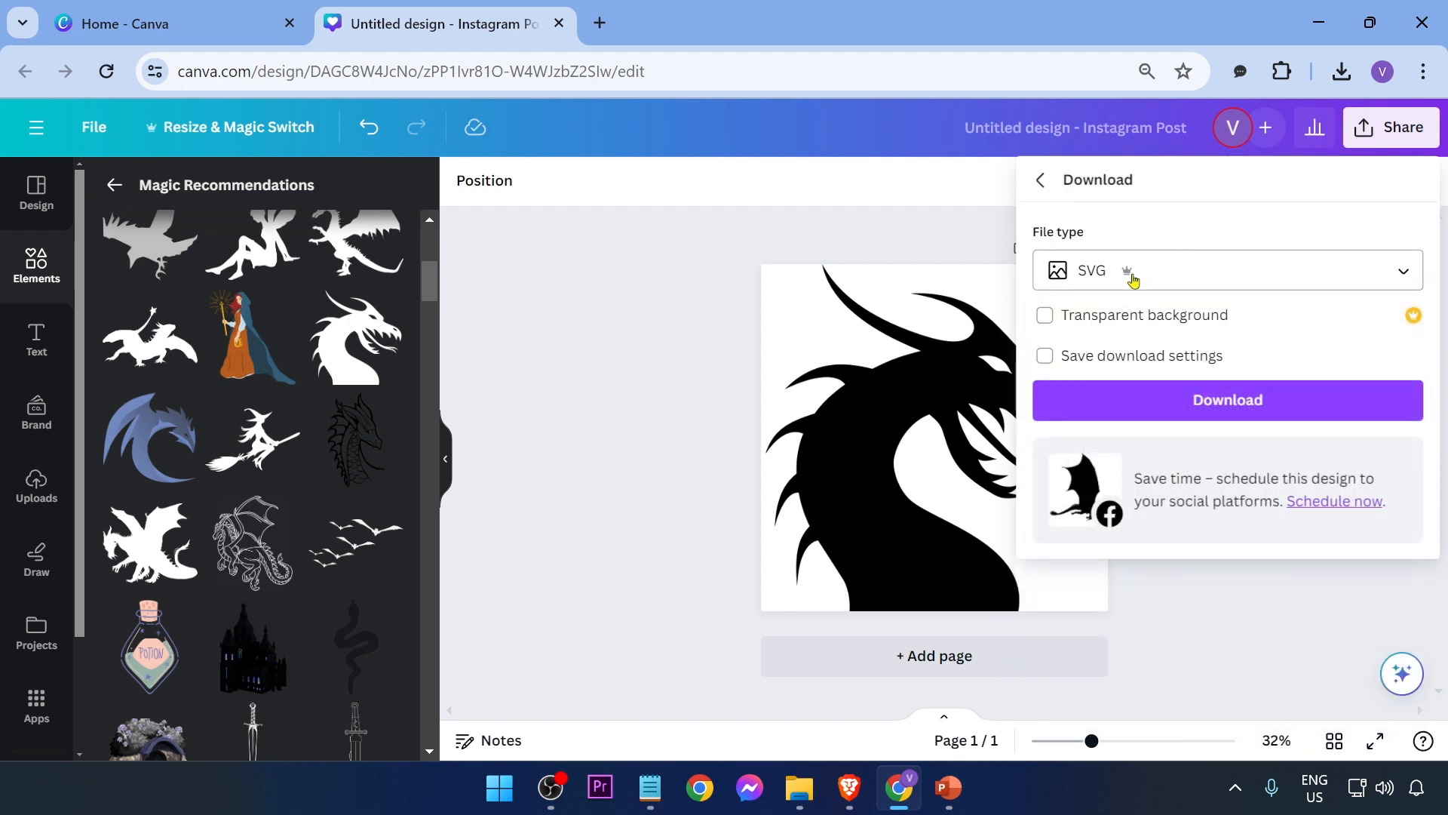
{"action": "left_click", "coordinate": [1145, 391]}
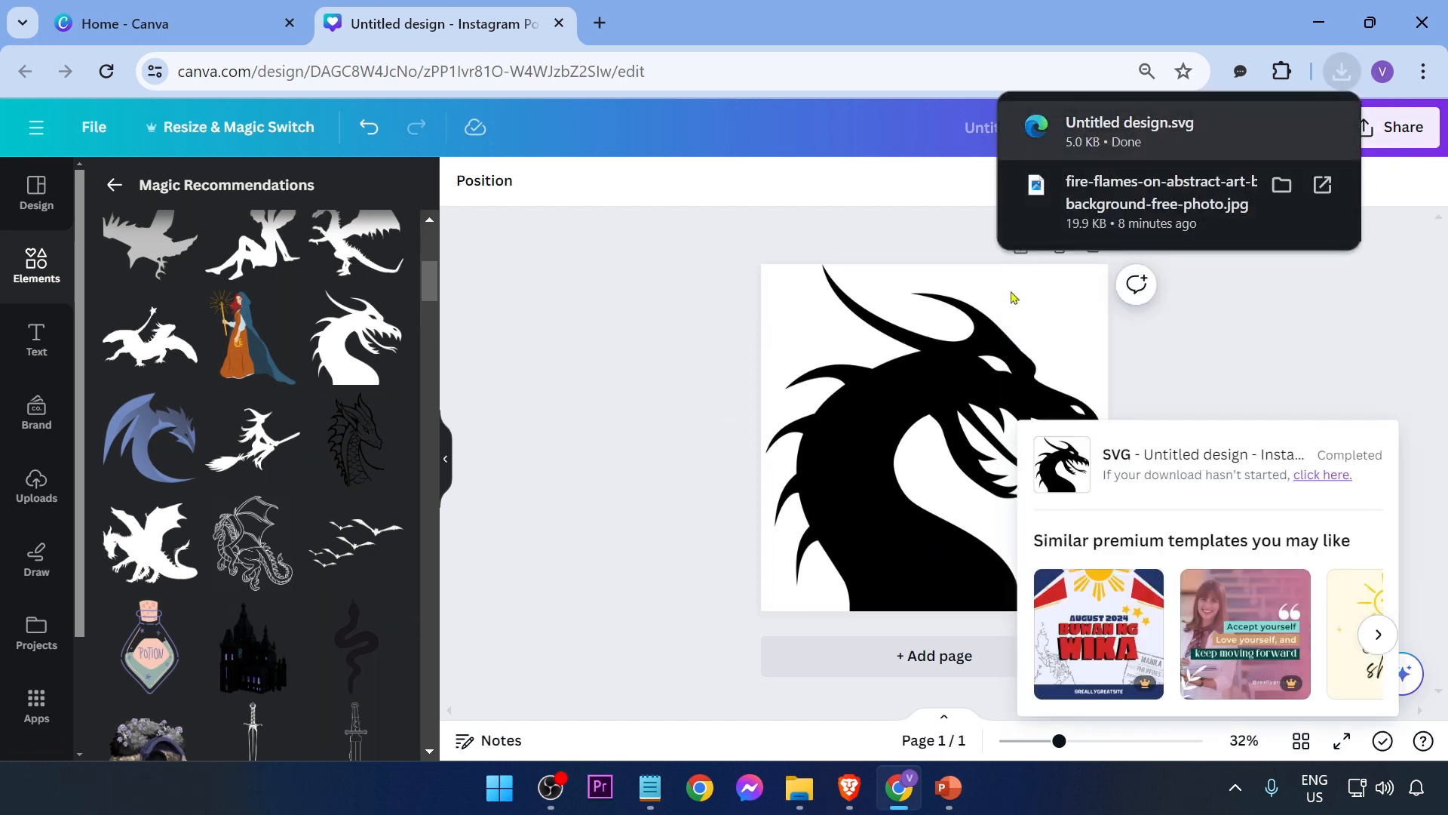
Step: Switch to PowerPoint and insert the downloaded Untitled design SVG picture onto the blank slide
{"action": "left_click", "coordinate": [948, 788]}
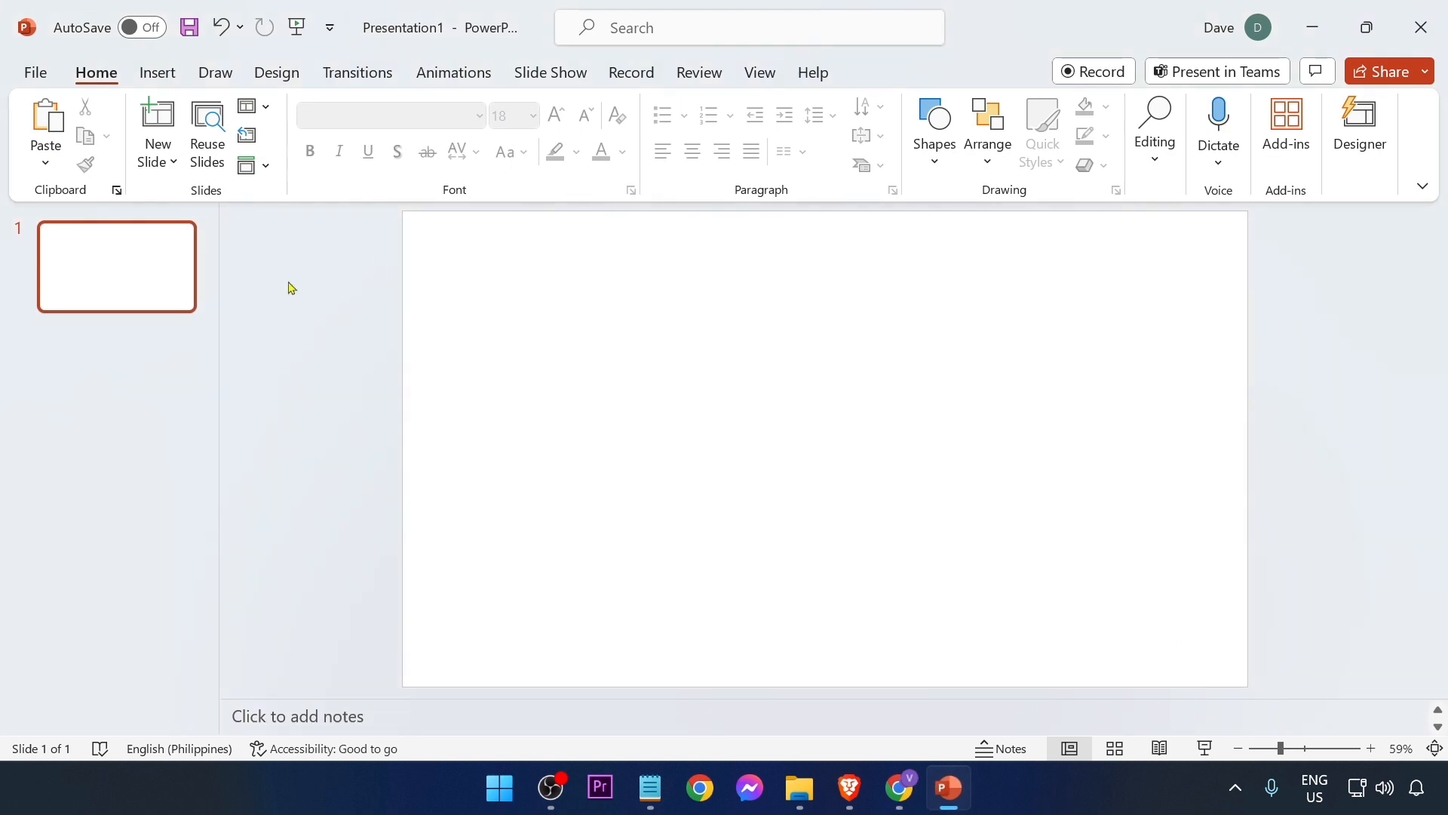
{"action": "left_click", "coordinate": [156, 74]}
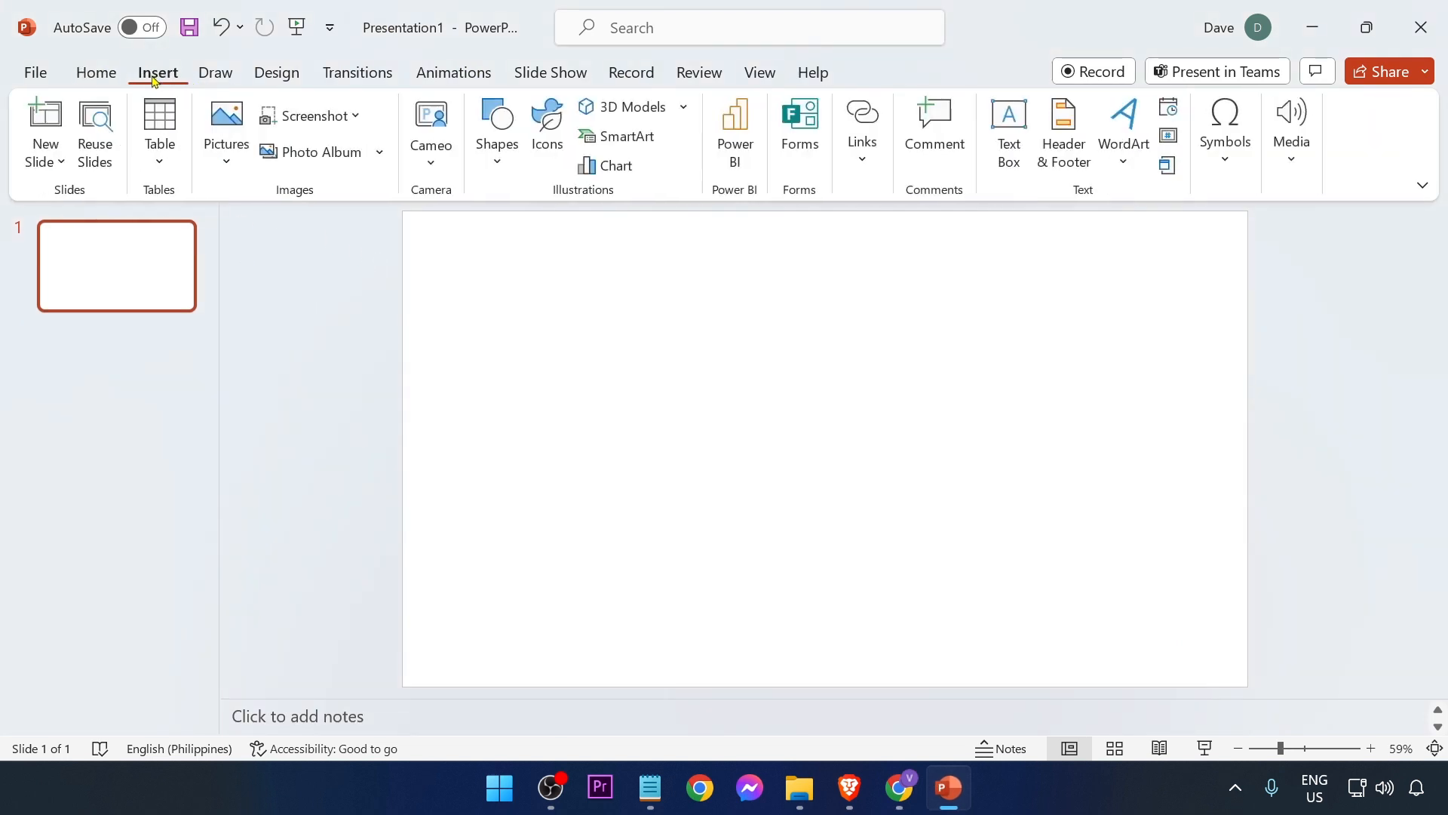
{"action": "left_click", "coordinate": [226, 140]}
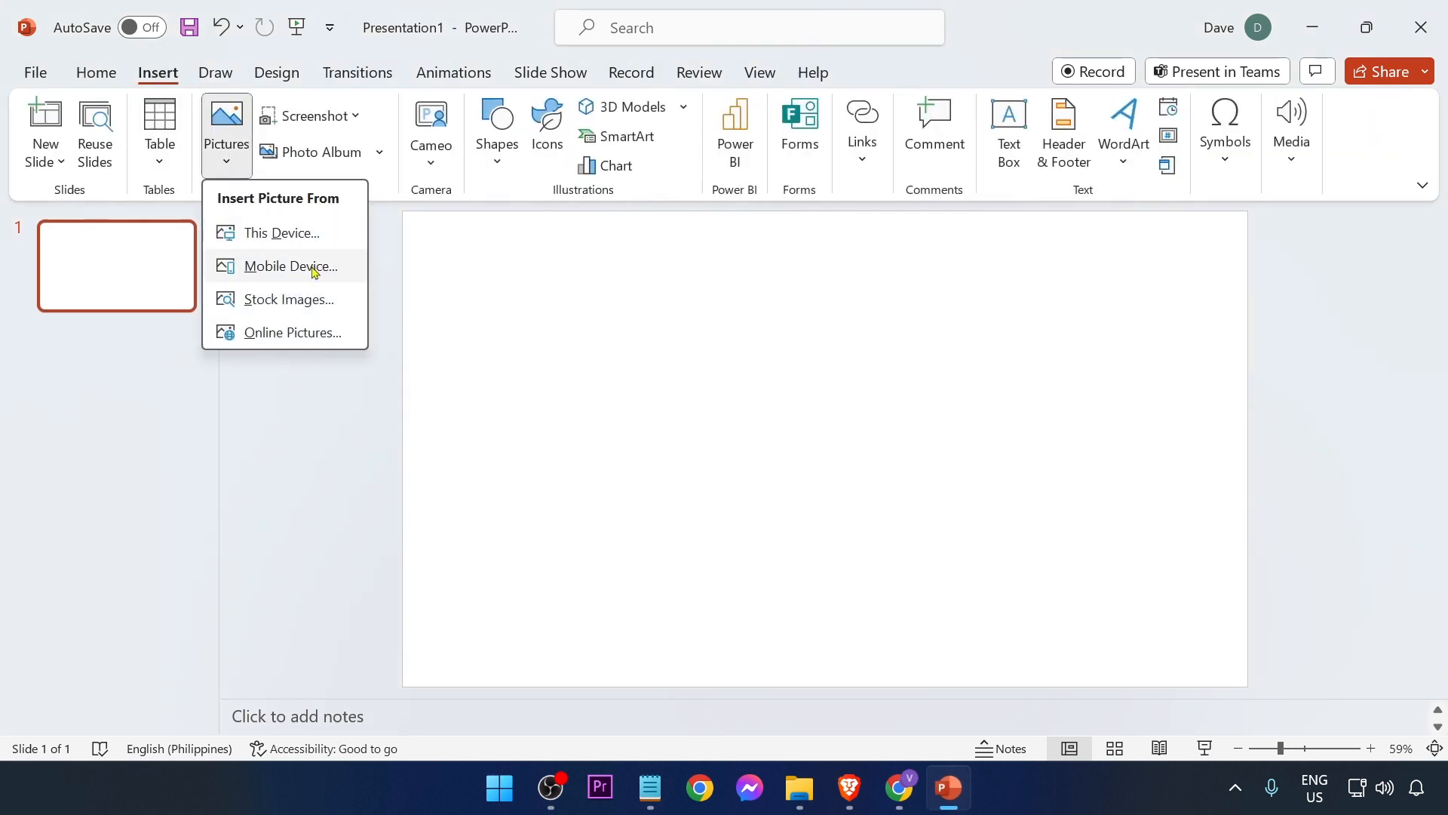
{"action": "left_click", "coordinate": [300, 236]}
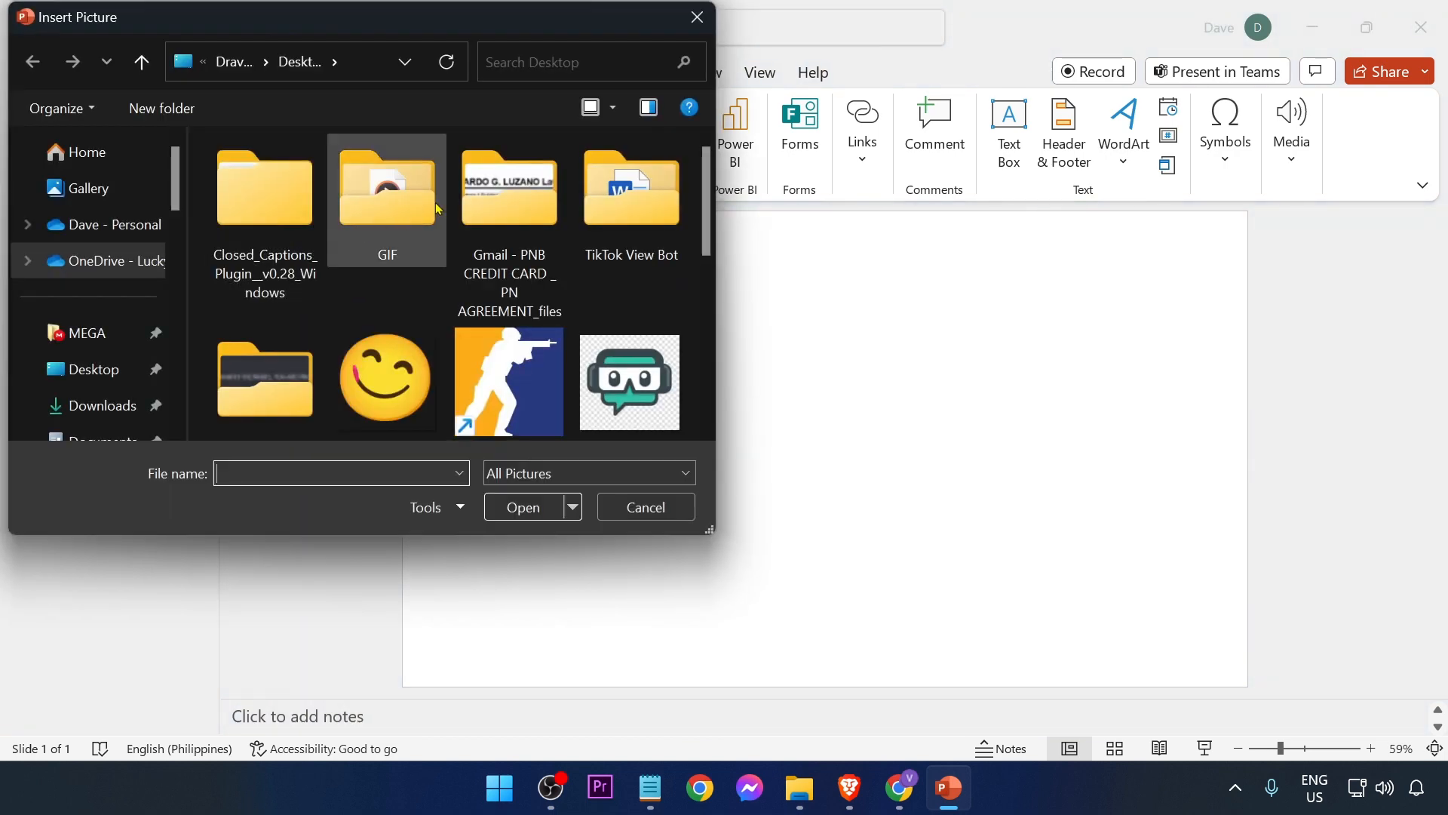
{"action": "scroll", "coordinate": [367, 343], "scroll_direction": "down", "scroll_amount": 5}
{"action": "scroll", "coordinate": [347, 339], "scroll_direction": "up", "scroll_amount": 8}
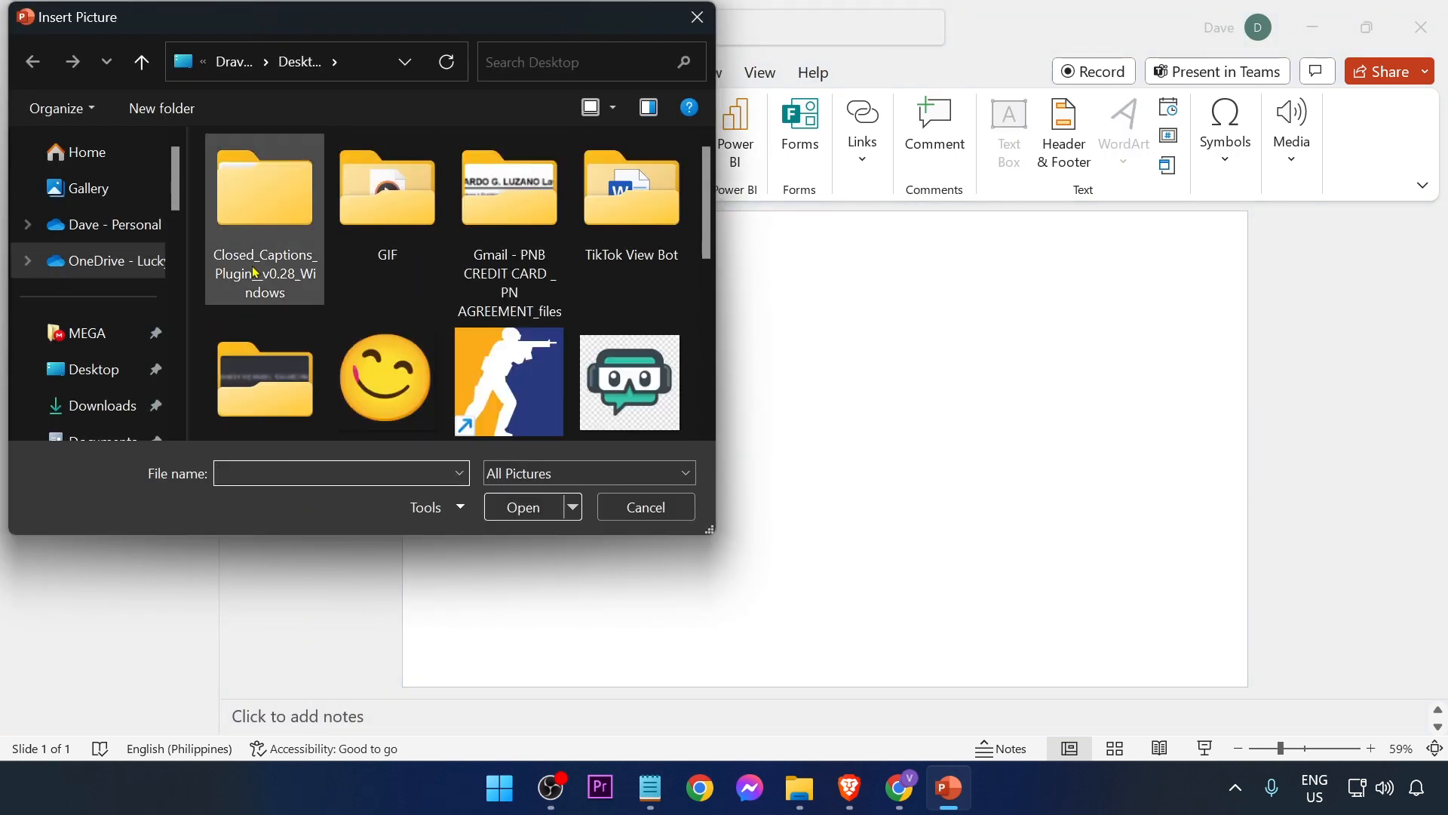
{"action": "left_click", "coordinate": [102, 405]}
{"action": "double_click", "coordinate": [246, 266]}
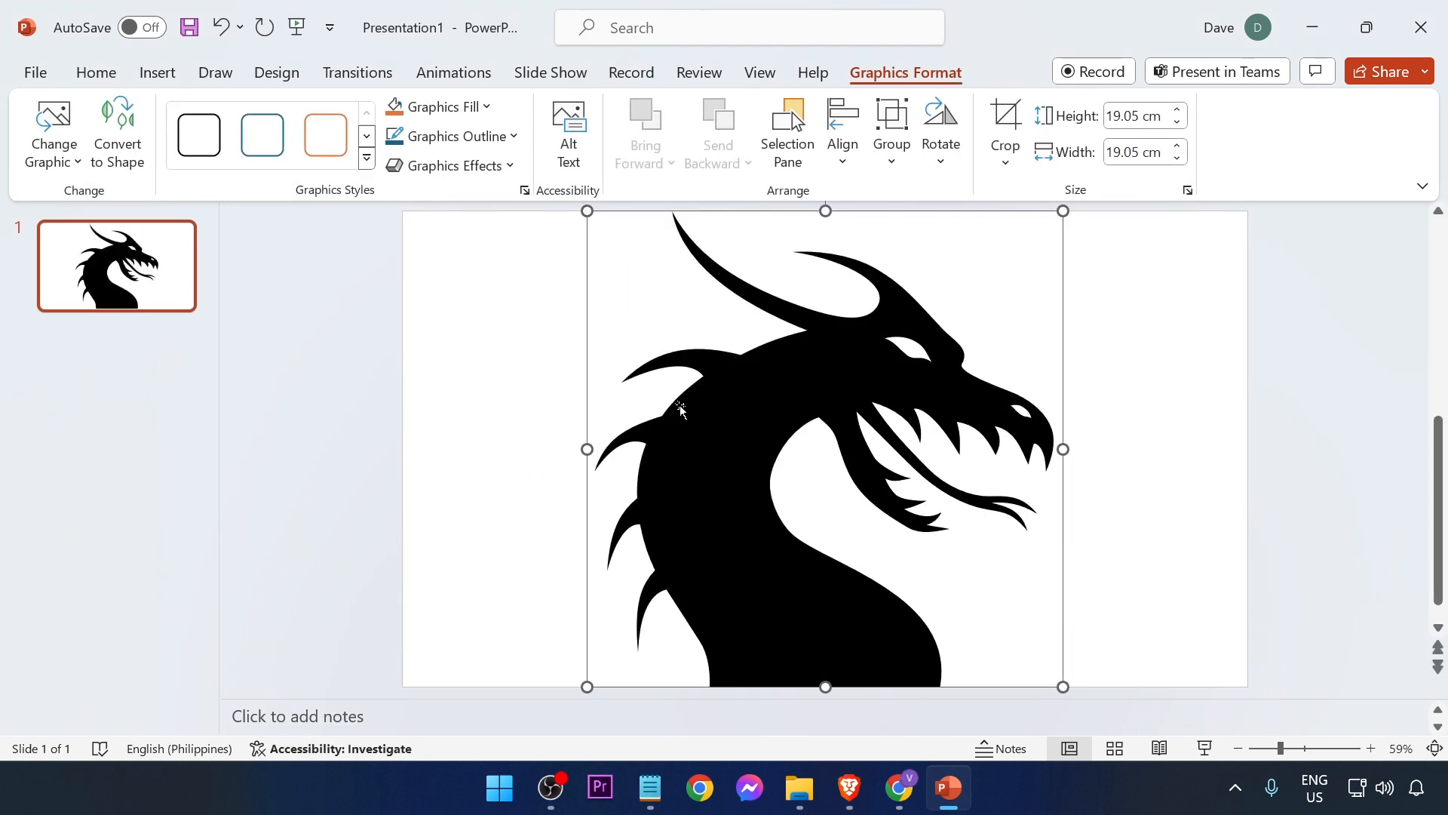
Step: Convert the inserted SVG graphic into an editable shape
{"action": "left_click", "coordinate": [119, 128]}
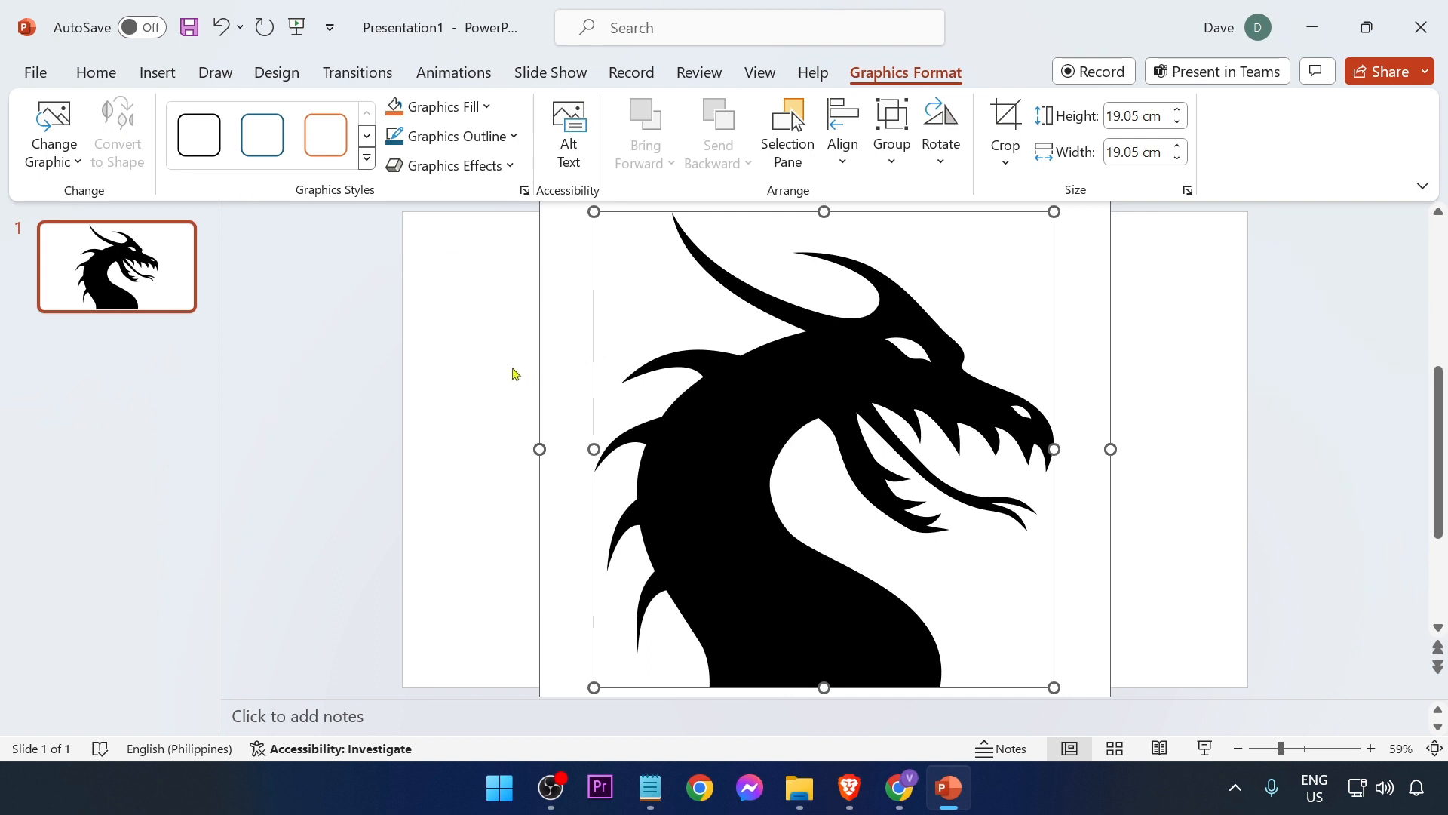
{"action": "left_click", "coordinate": [528, 398]}
Step: Pull the white background shape away from the dragon and delete it
{"action": "left_click", "coordinate": [685, 375]}
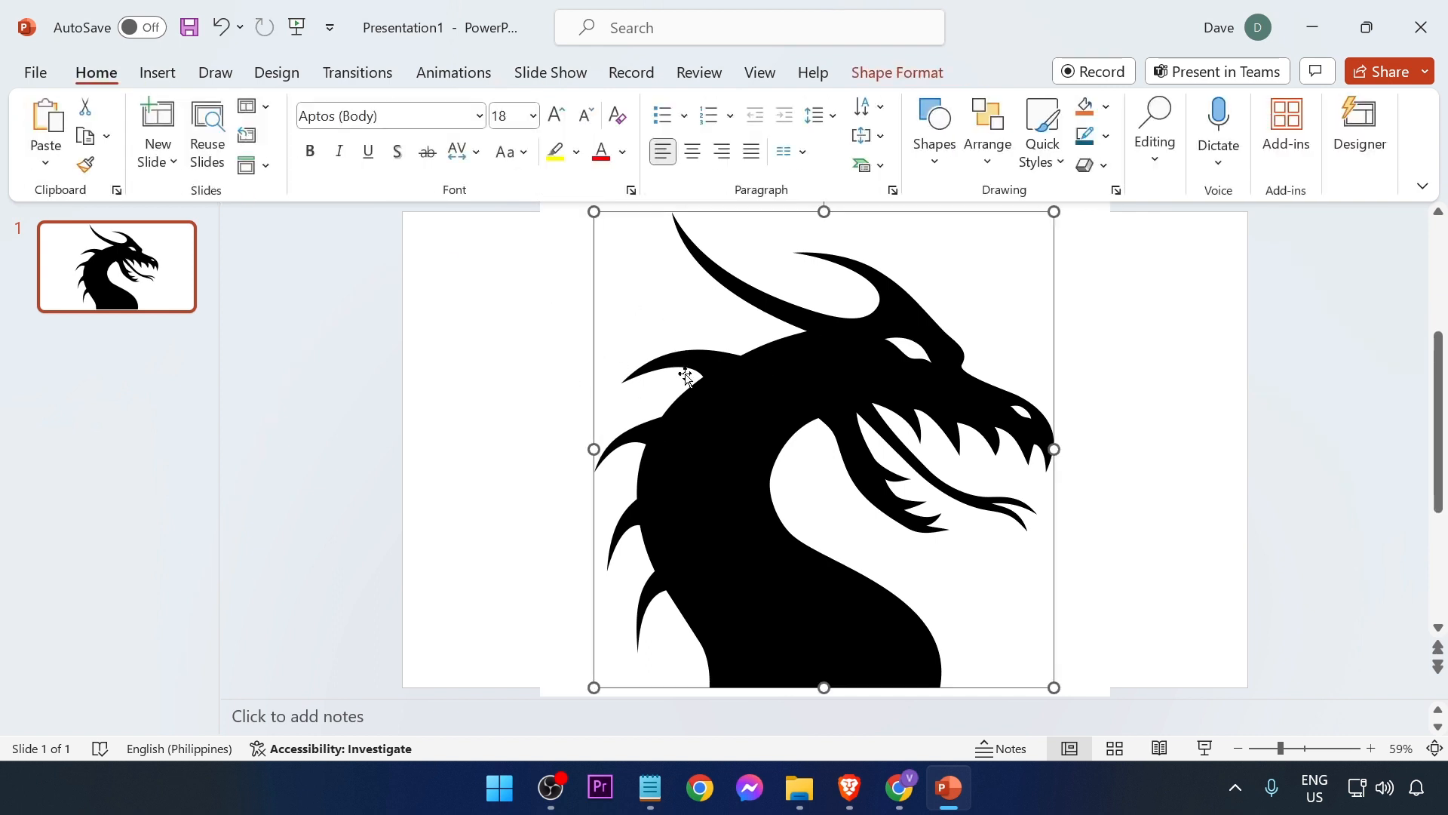
{"action": "left_click", "coordinate": [803, 395]}
{"action": "left_click_drag", "start_coordinate": [1036, 328], "coordinate": [323, 315]}
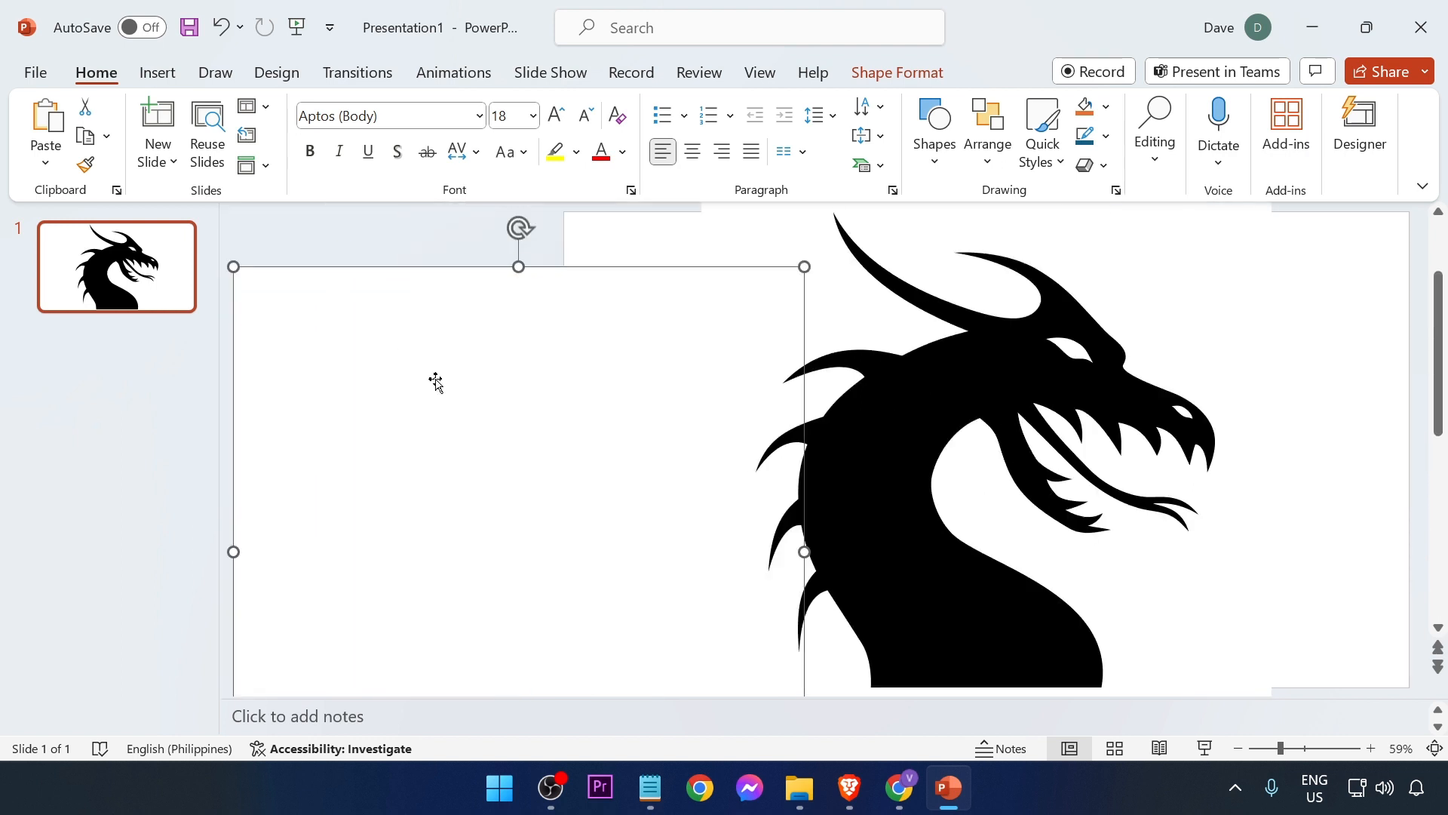
{"action": "key", "text": "Delete"}
Step: Resize the dragon shape so it fits within the slide
{"action": "left_click", "coordinate": [843, 335]}
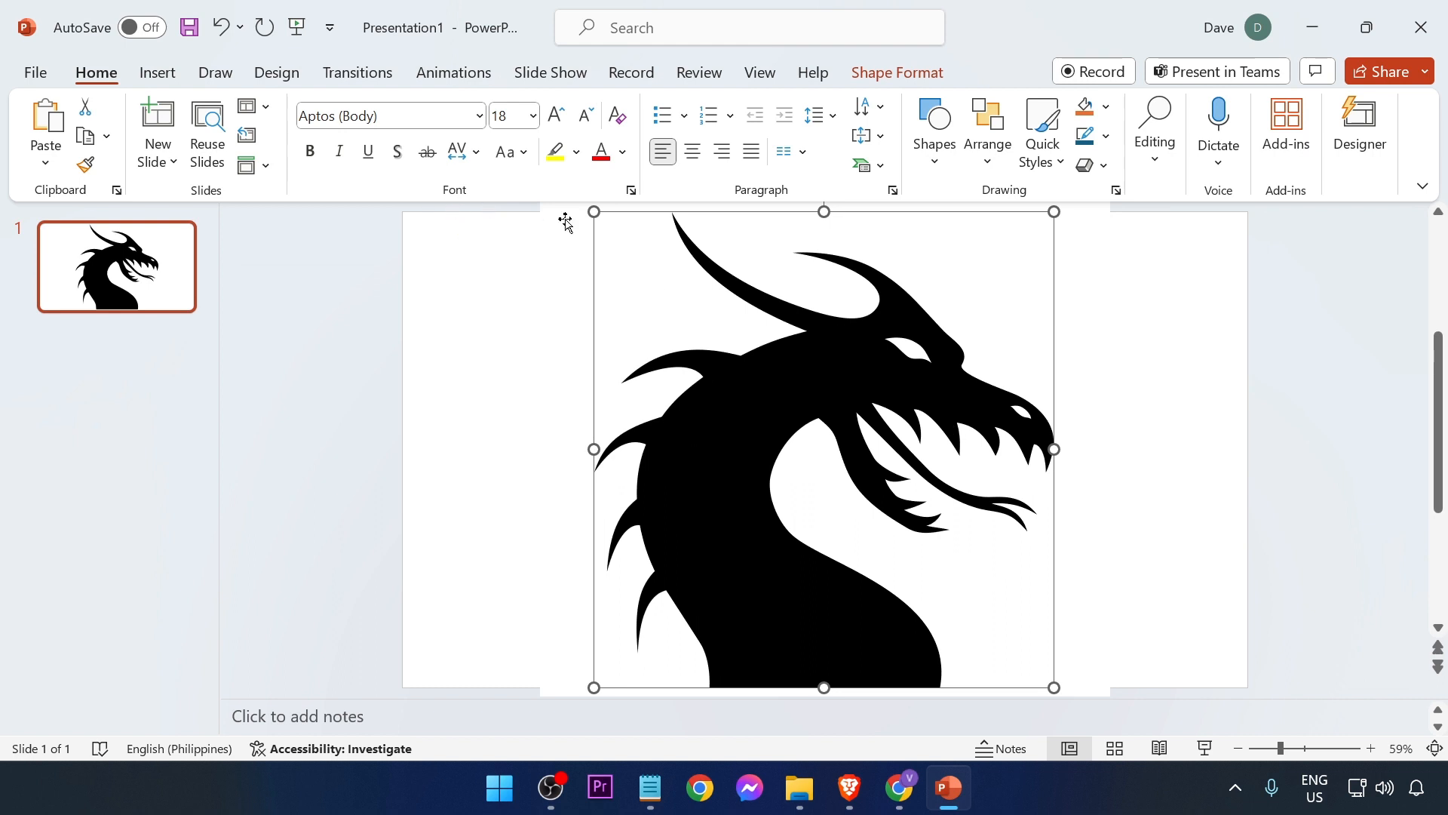
{"action": "left_click_drag", "start_coordinate": [587, 212], "coordinate": [718, 318]}
{"action": "left_click_drag", "start_coordinate": [468, 233], "coordinate": [532, 261]}
{"action": "left_click_drag", "start_coordinate": [601, 270], "coordinate": [595, 265]}
{"action": "left_click_drag", "start_coordinate": [1018, 641], "coordinate": [1053, 686]}
{"action": "left_click", "coordinate": [1146, 645]}
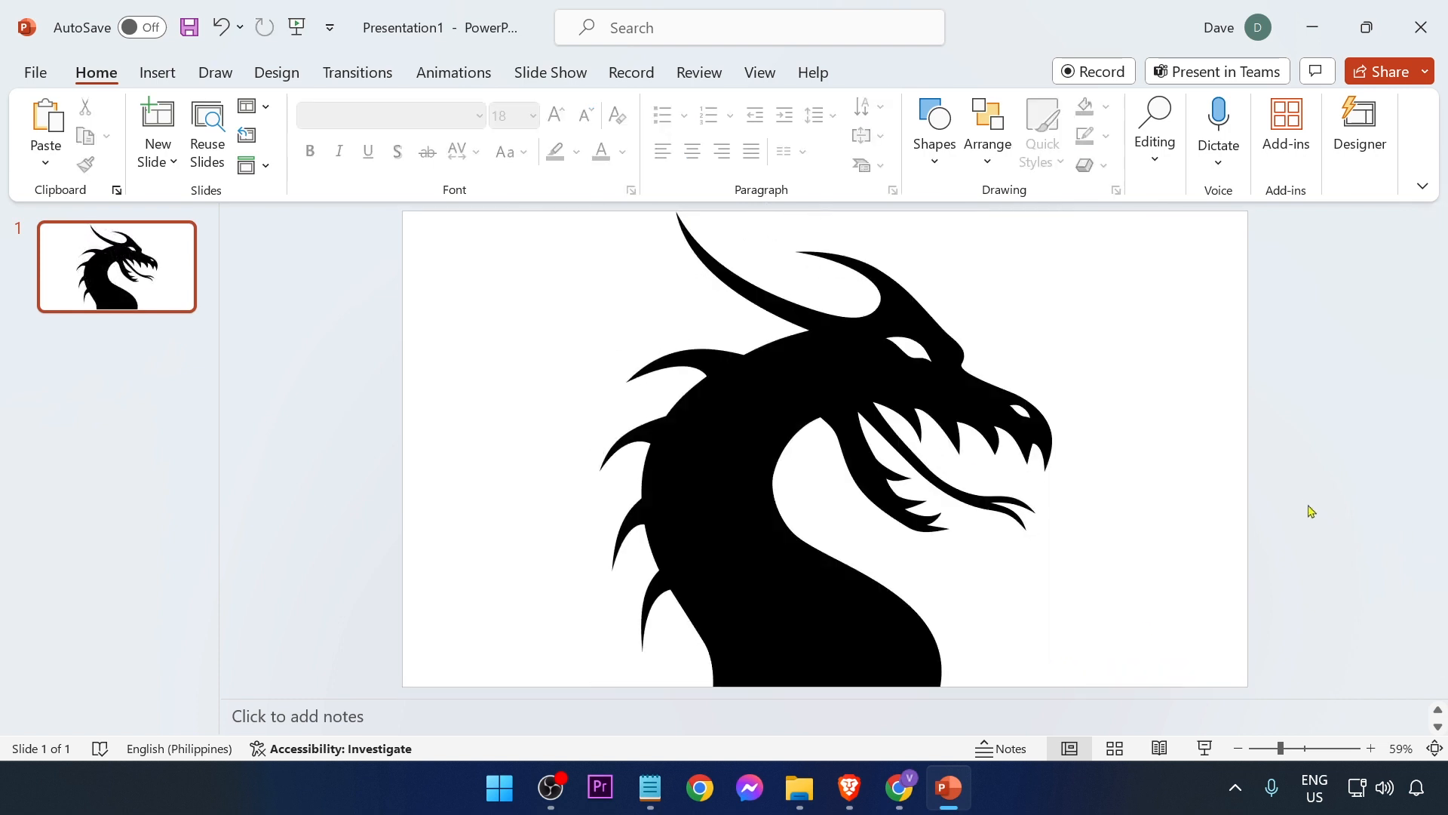
Step: Fill the dragon shape with the fire flames picture from the Desktop
{"action": "left_click", "coordinate": [828, 366]}
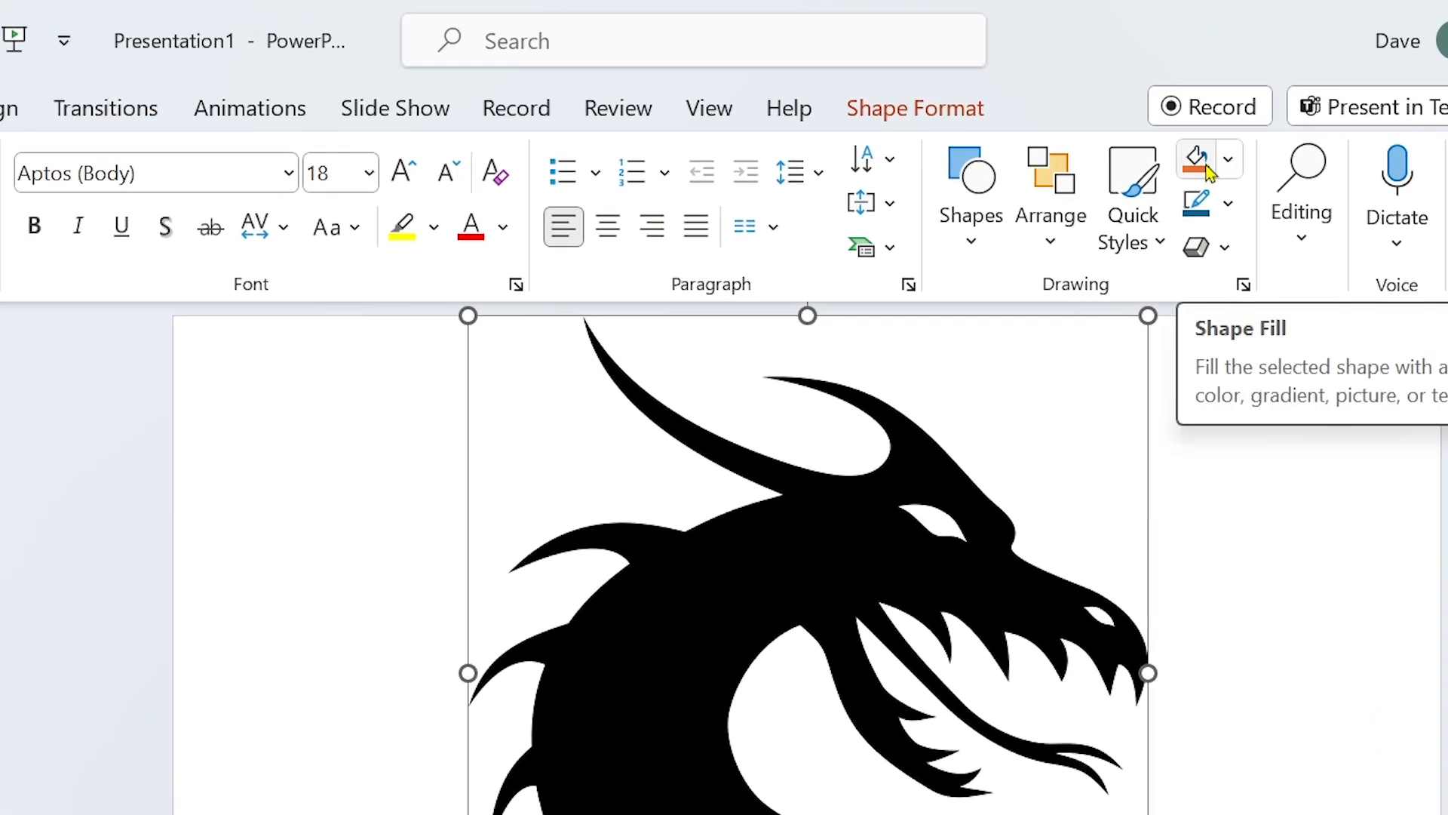
{"action": "left_click", "coordinate": [1228, 159]}
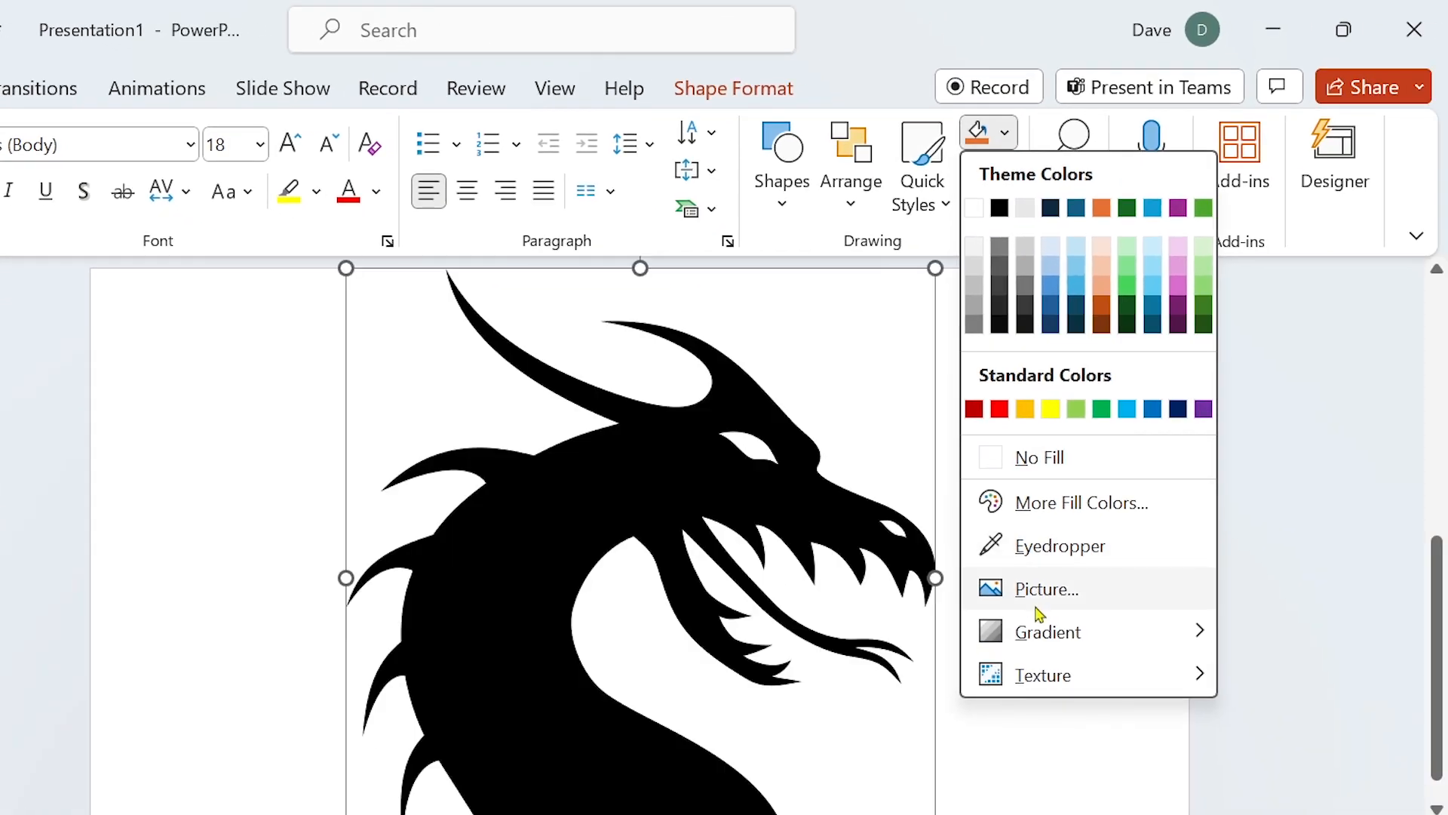
{"action": "left_click", "coordinate": [1044, 612]}
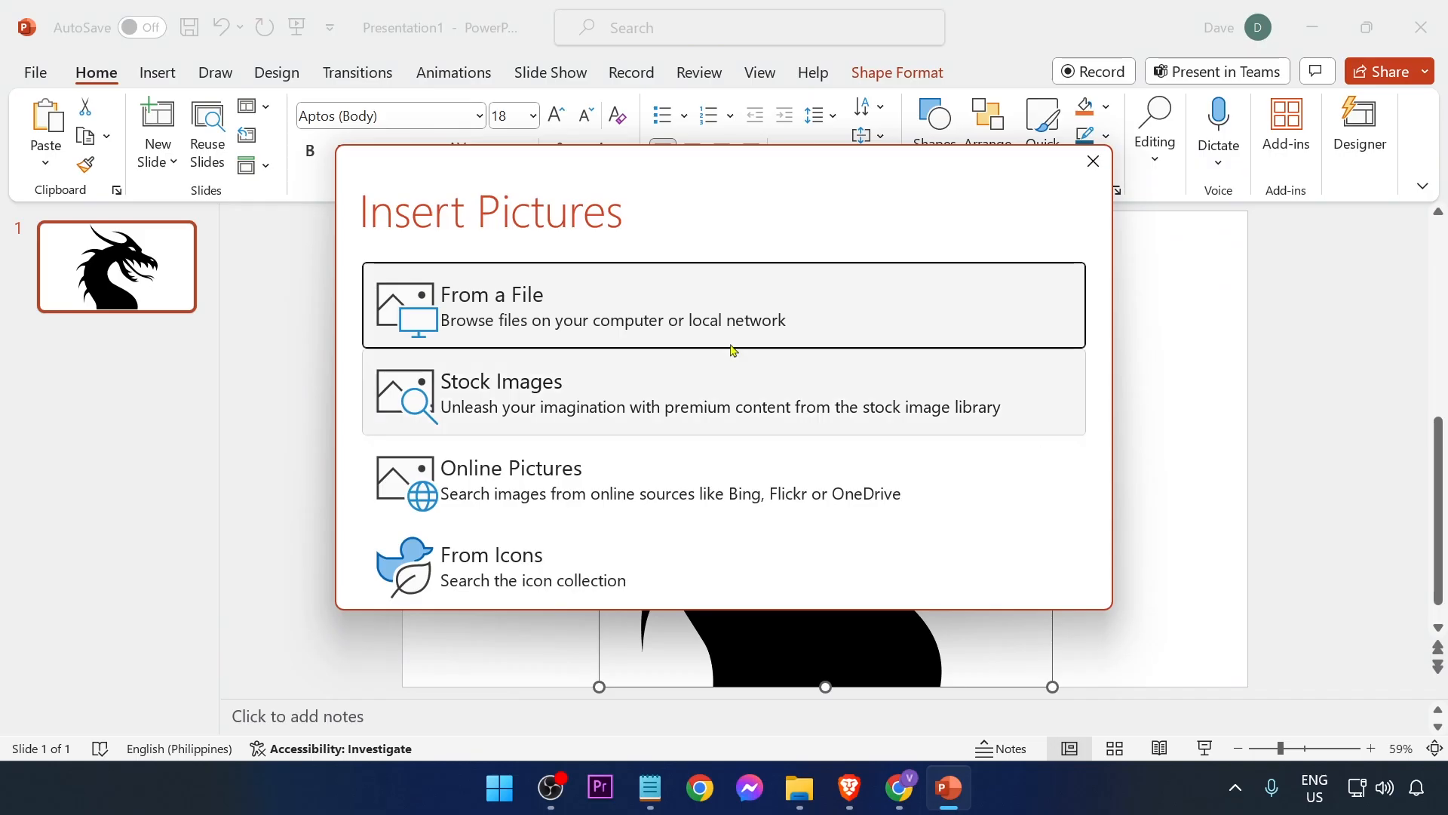
{"action": "left_click", "coordinate": [510, 317]}
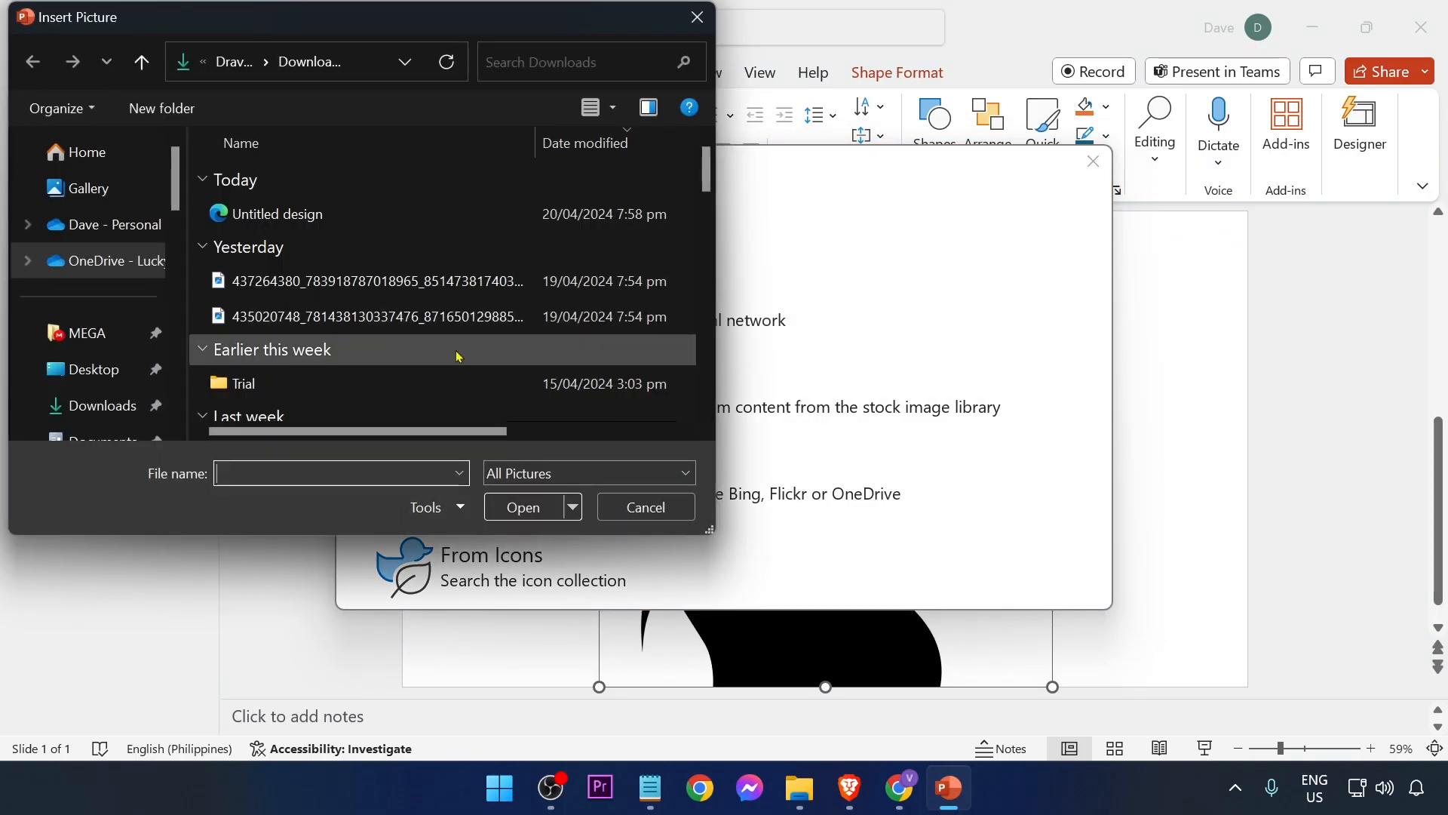
{"action": "scroll", "coordinate": [414, 349], "scroll_direction": "down", "scroll_amount": 1}
{"action": "left_click", "coordinate": [93, 369]}
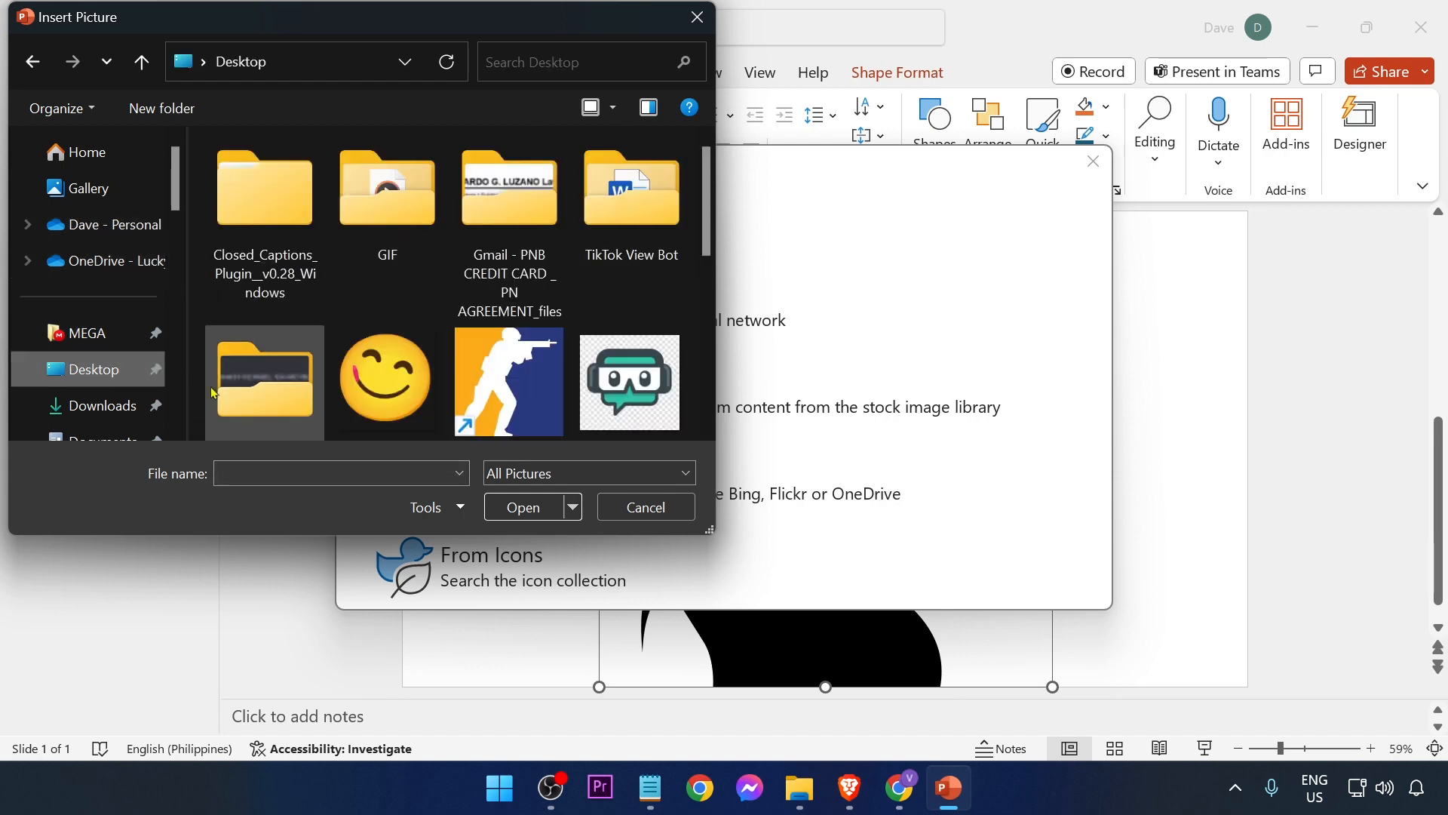
{"action": "scroll", "coordinate": [377, 339], "scroll_direction": "down", "scroll_amount": 3}
{"action": "double_click", "coordinate": [385, 321]}
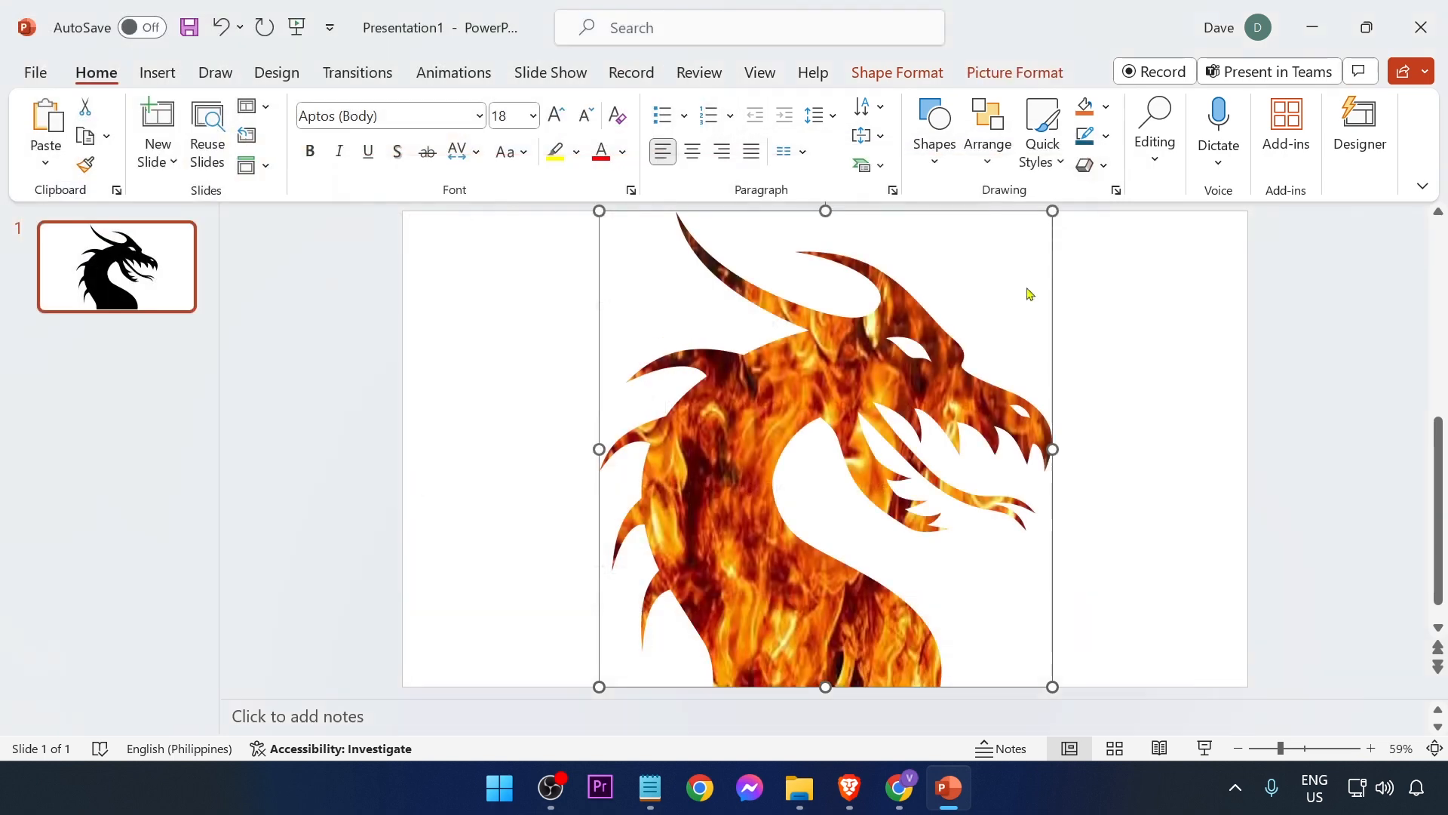
{"action": "left_click", "coordinate": [1215, 379]}
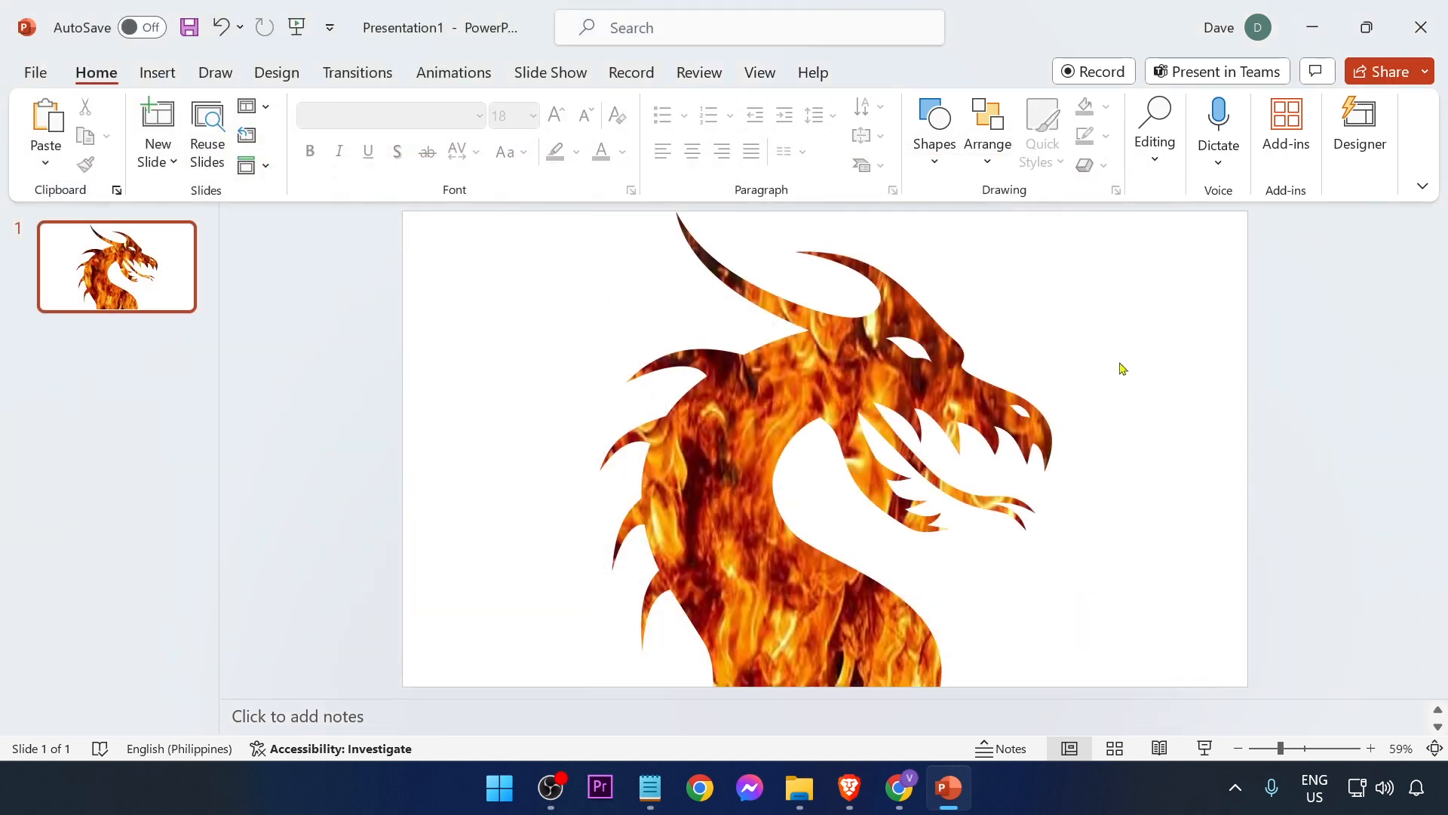
Step: Open Save As and browse to the Desktop folder
{"action": "left_click", "coordinate": [872, 359]}
{"action": "left_click", "coordinate": [1094, 353]}
{"action": "left_click", "coordinate": [19, 72]}
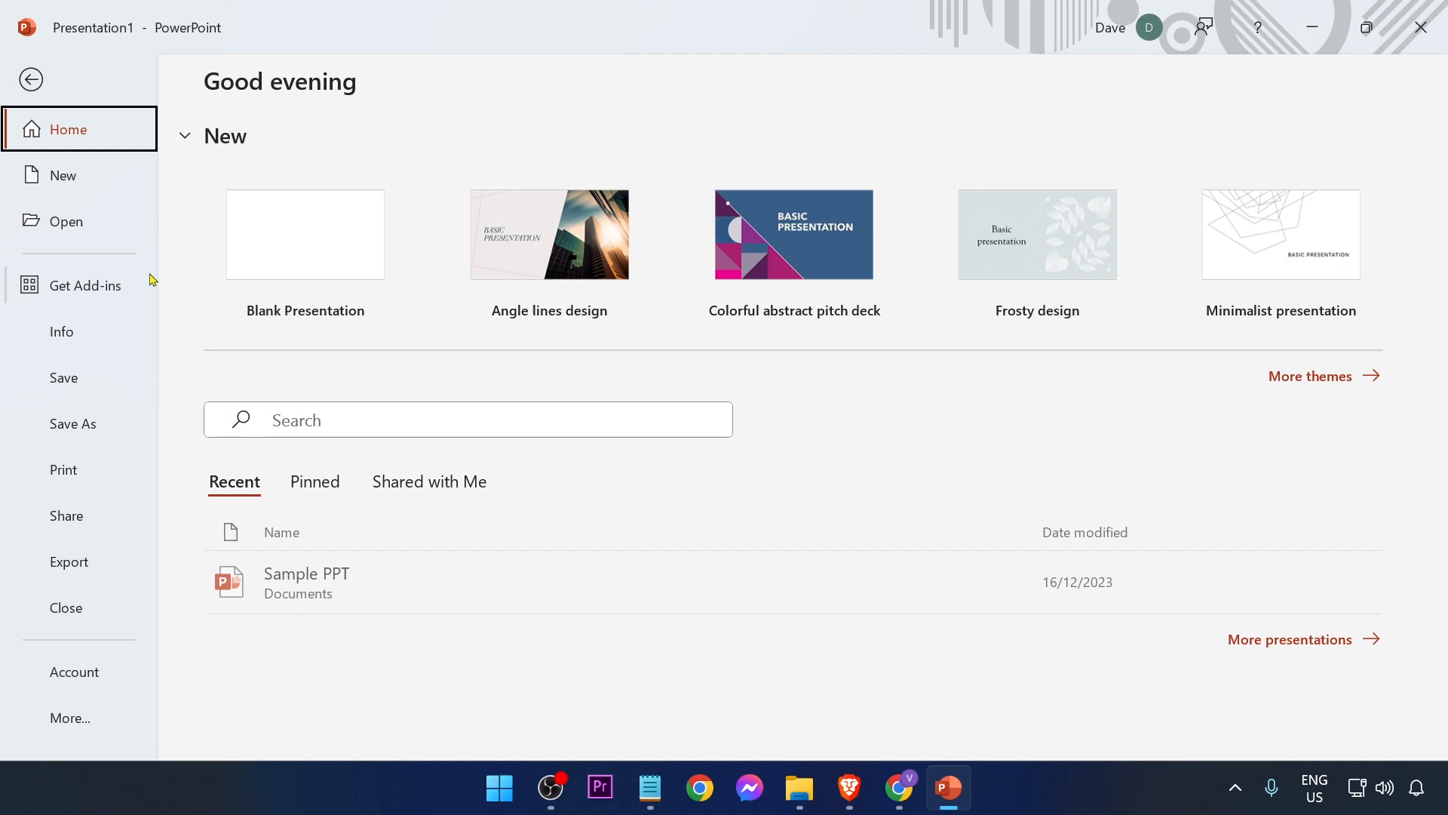
{"action": "left_click", "coordinate": [94, 423]}
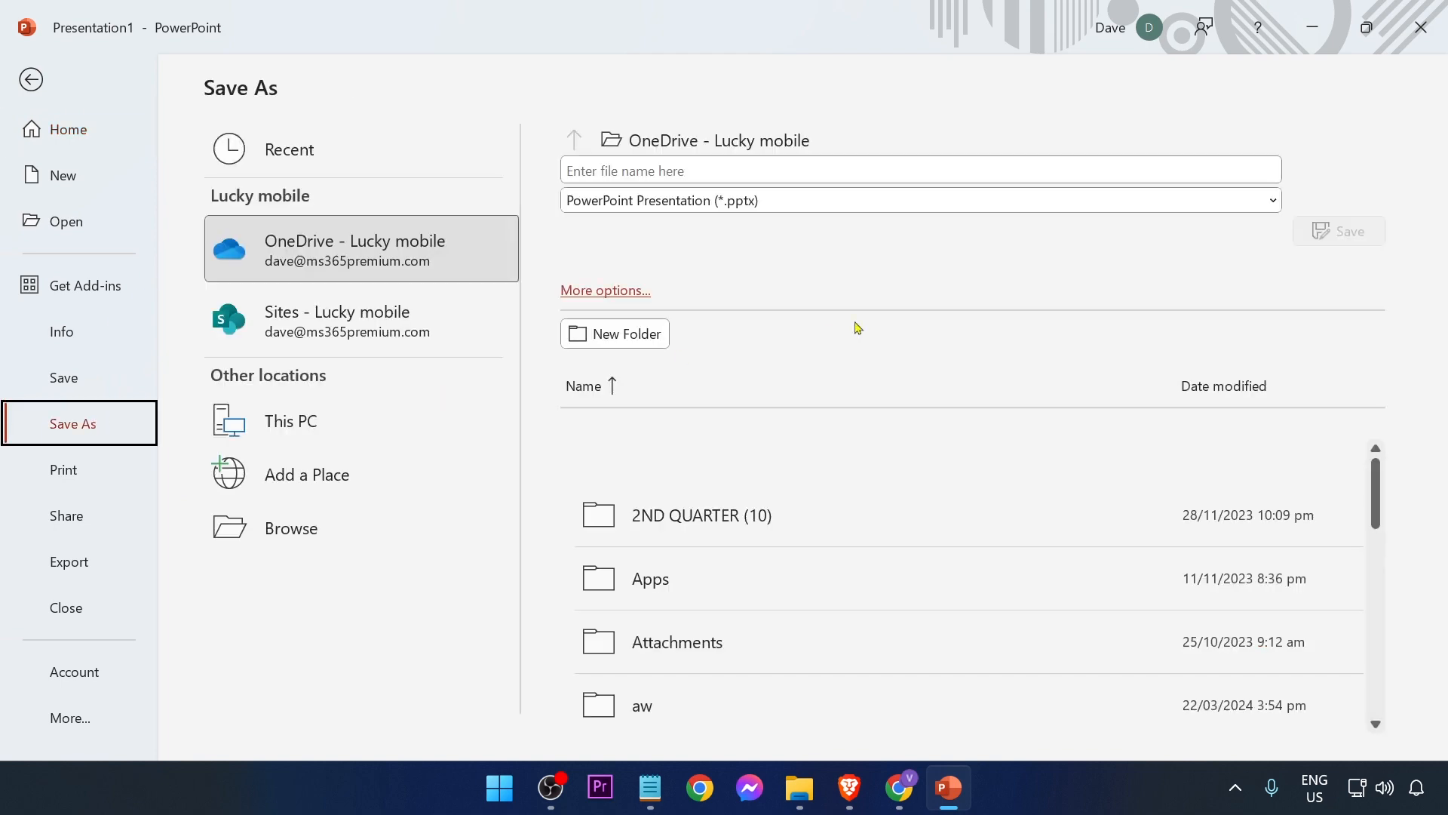
{"action": "left_click", "coordinate": [313, 536]}
{"action": "scroll", "coordinate": [106, 249], "scroll_direction": "up", "scroll_amount": 3}
{"action": "left_click", "coordinate": [93, 217]}
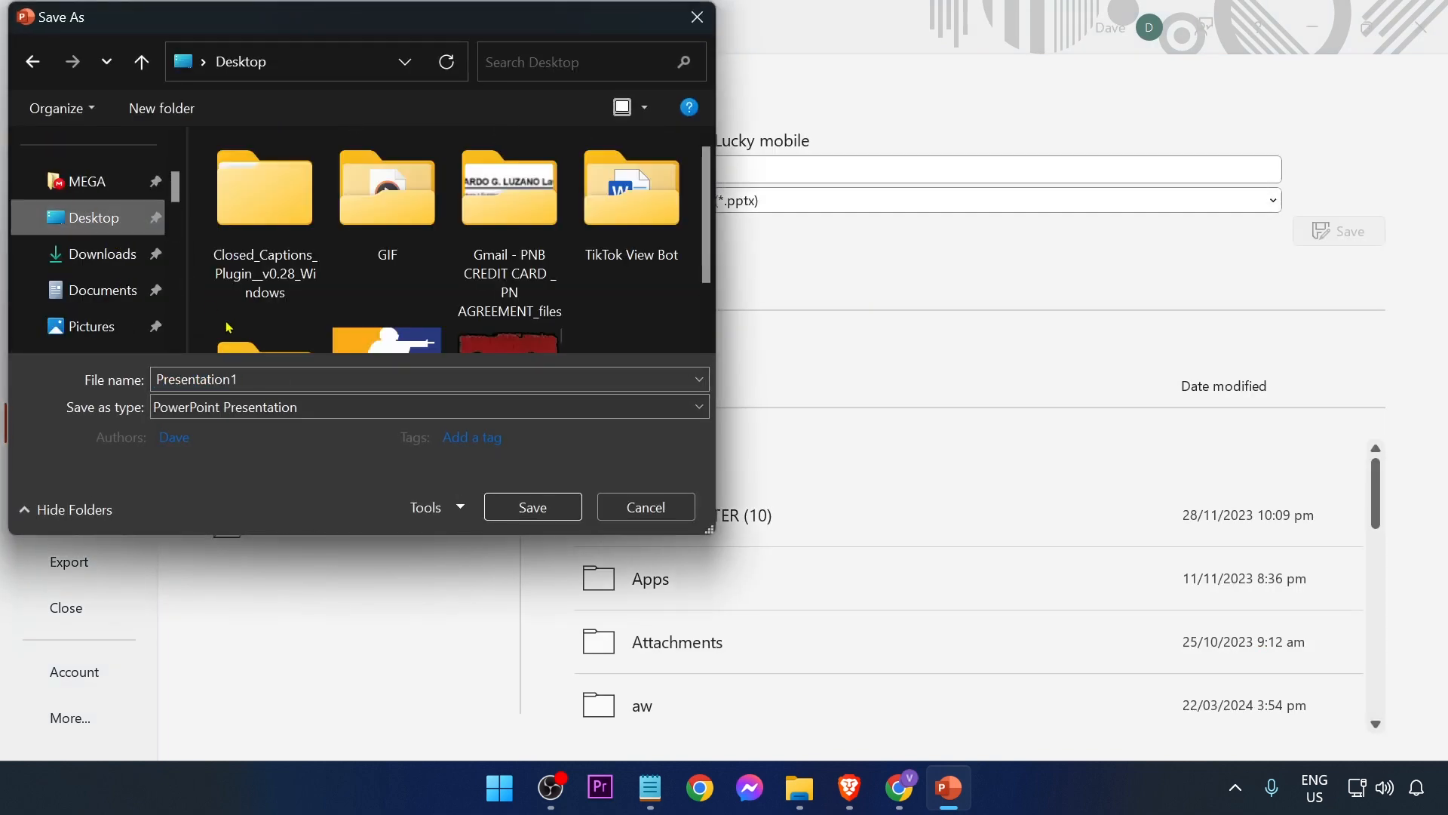
Step: Save the presentation to the Desktop as a PDF named fire dragon
{"action": "type", "text": "dragon"}
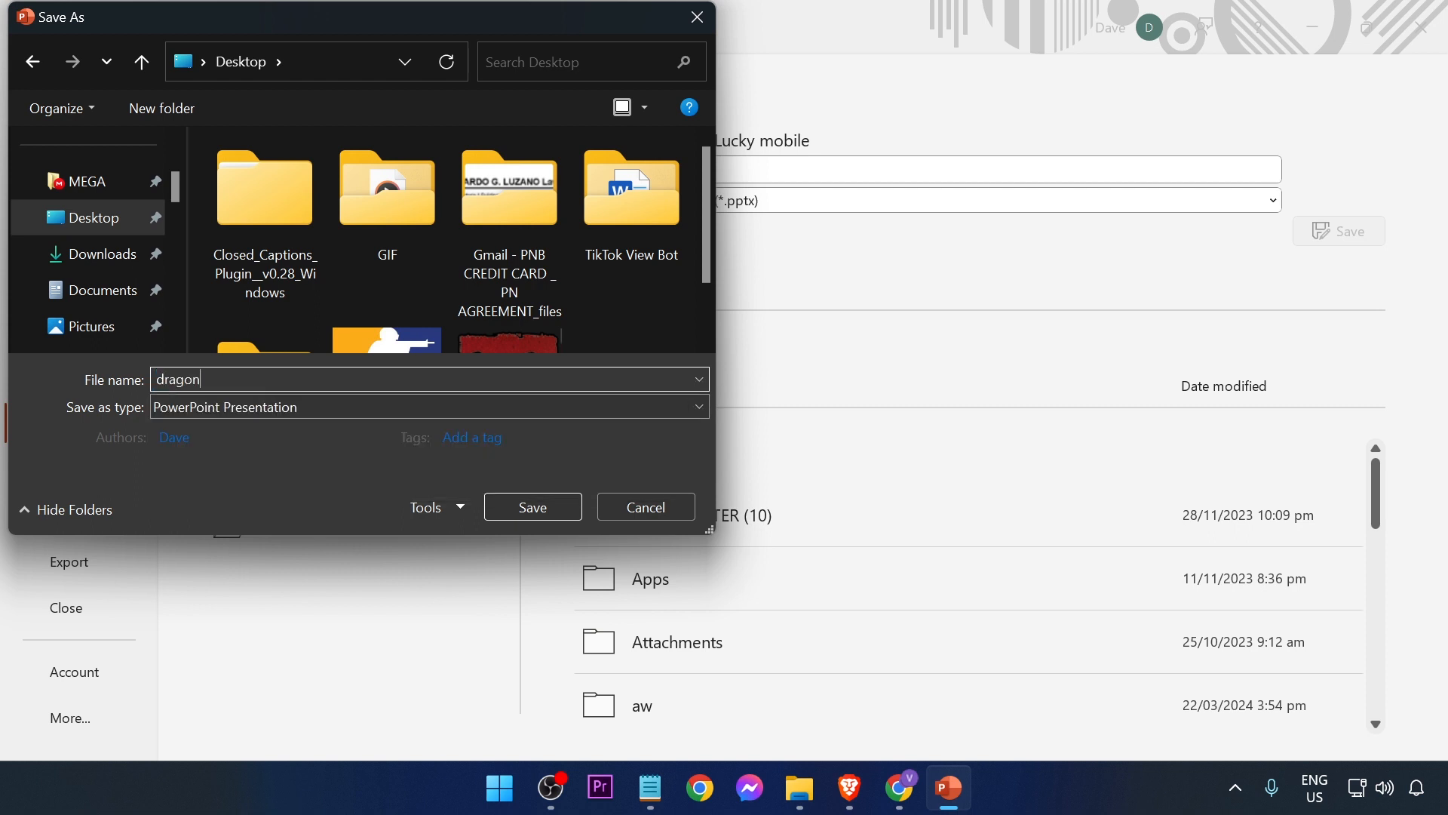
{"action": "key", "text": "BackSpace"}
{"action": "key", "text": "BackSpace"}
{"action": "key", "text": "BackSpace"}
{"action": "key", "text": "BackSpace"}
{"action": "key", "text": "BackSpace"}
{"action": "key", "text": "BackSpace"}
{"action": "key", "text": "BackSpace"}
{"action": "type", "text": "fire d"}
{"action": "left_click", "coordinate": [195, 403]}
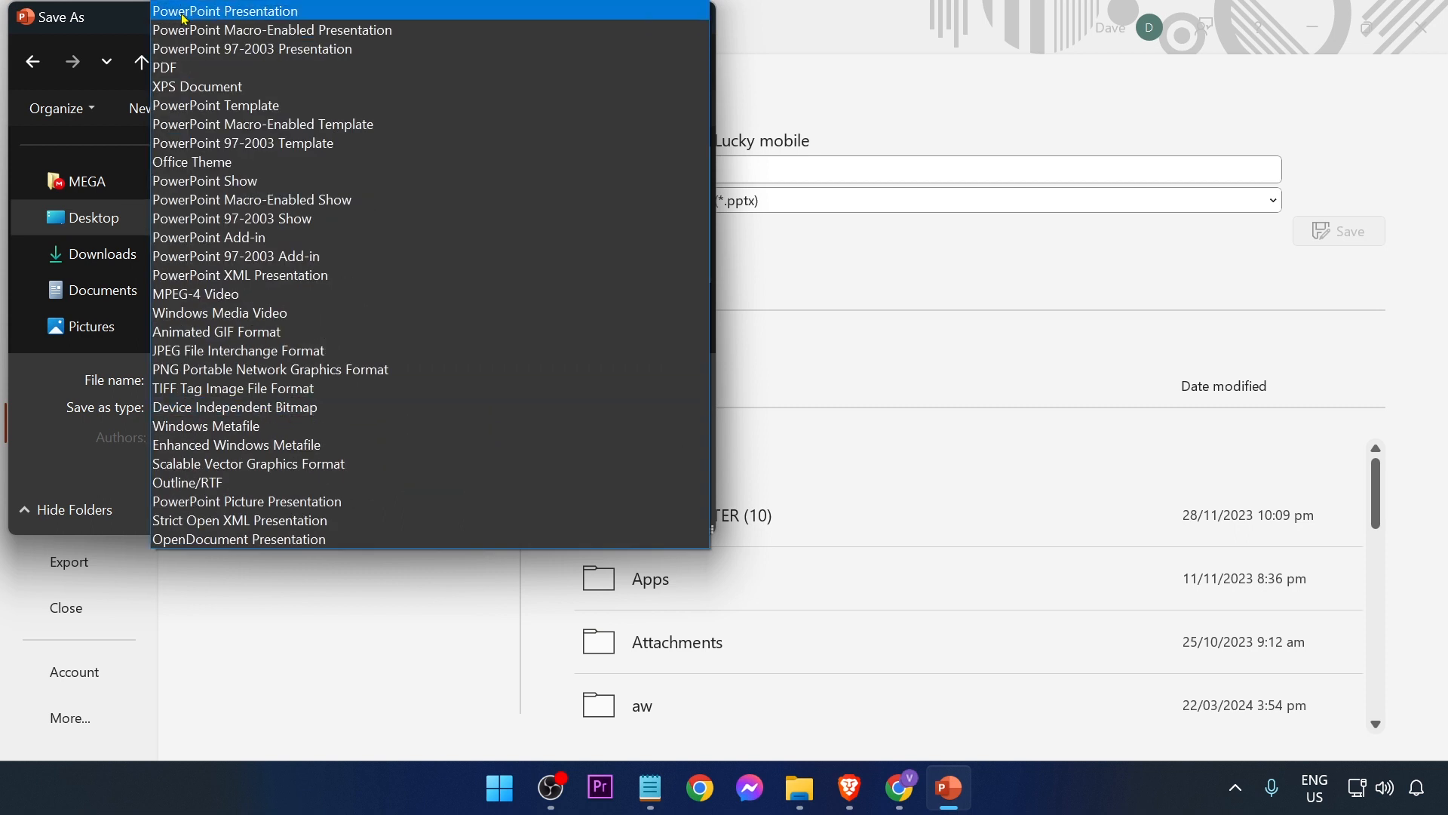
{"action": "left_click", "coordinate": [190, 73]}
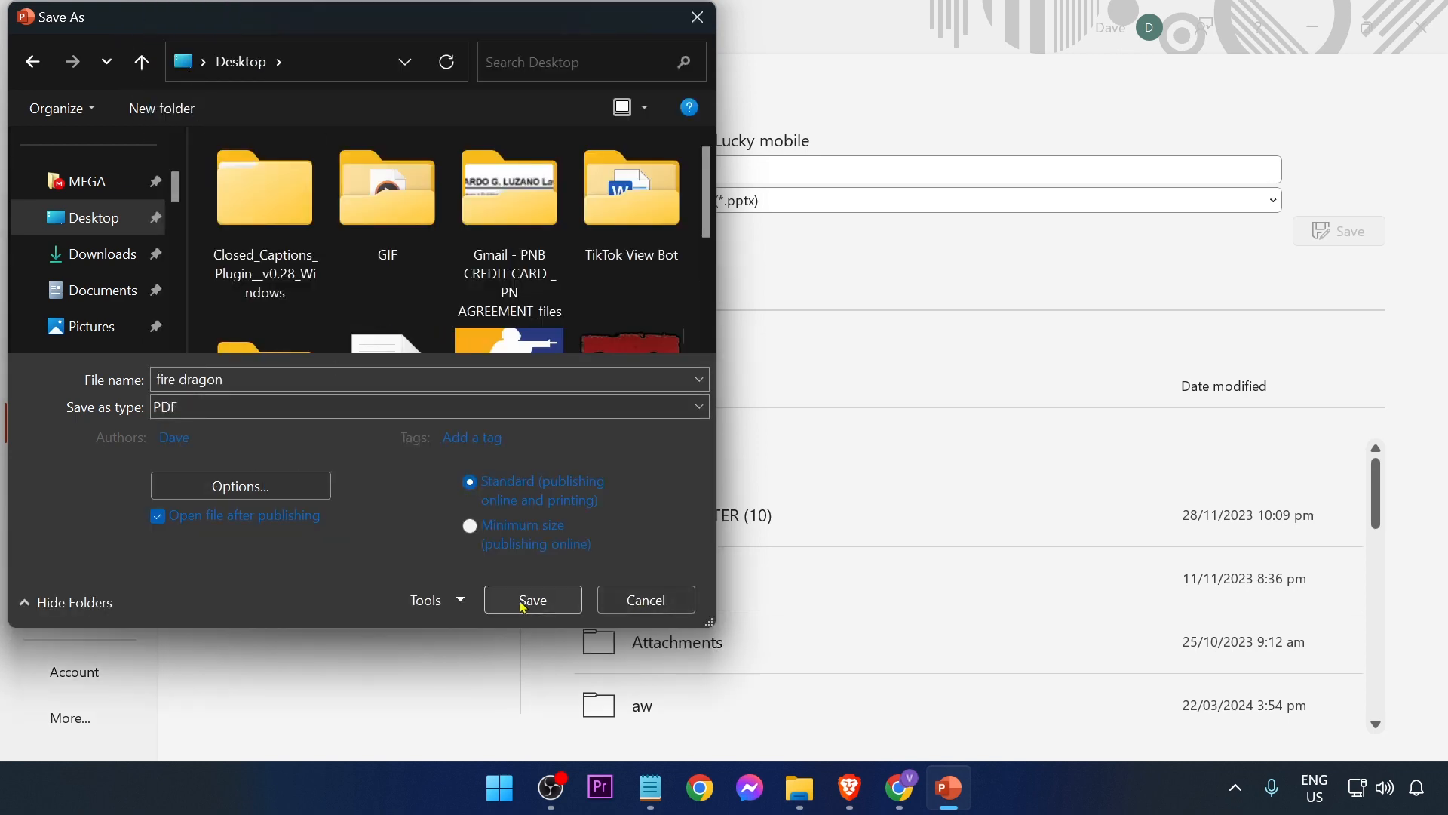
{"action": "left_click", "coordinate": [571, 594]}
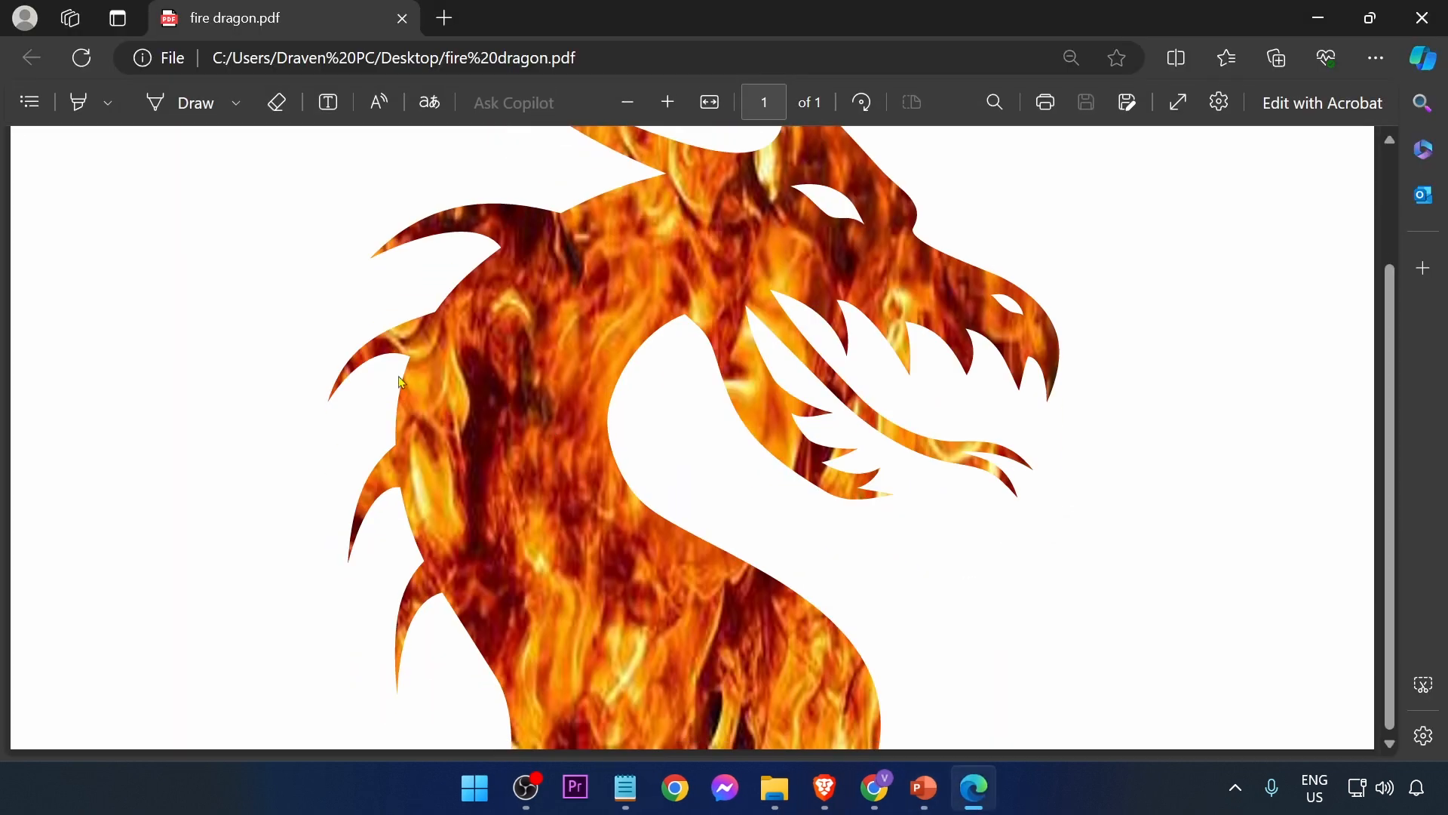
Step: Close the PDF preview and import the fire dragon PDF from the Desktop into Canva
{"action": "scroll", "coordinate": [738, 508], "scroll_direction": "up", "scroll_amount": 3}
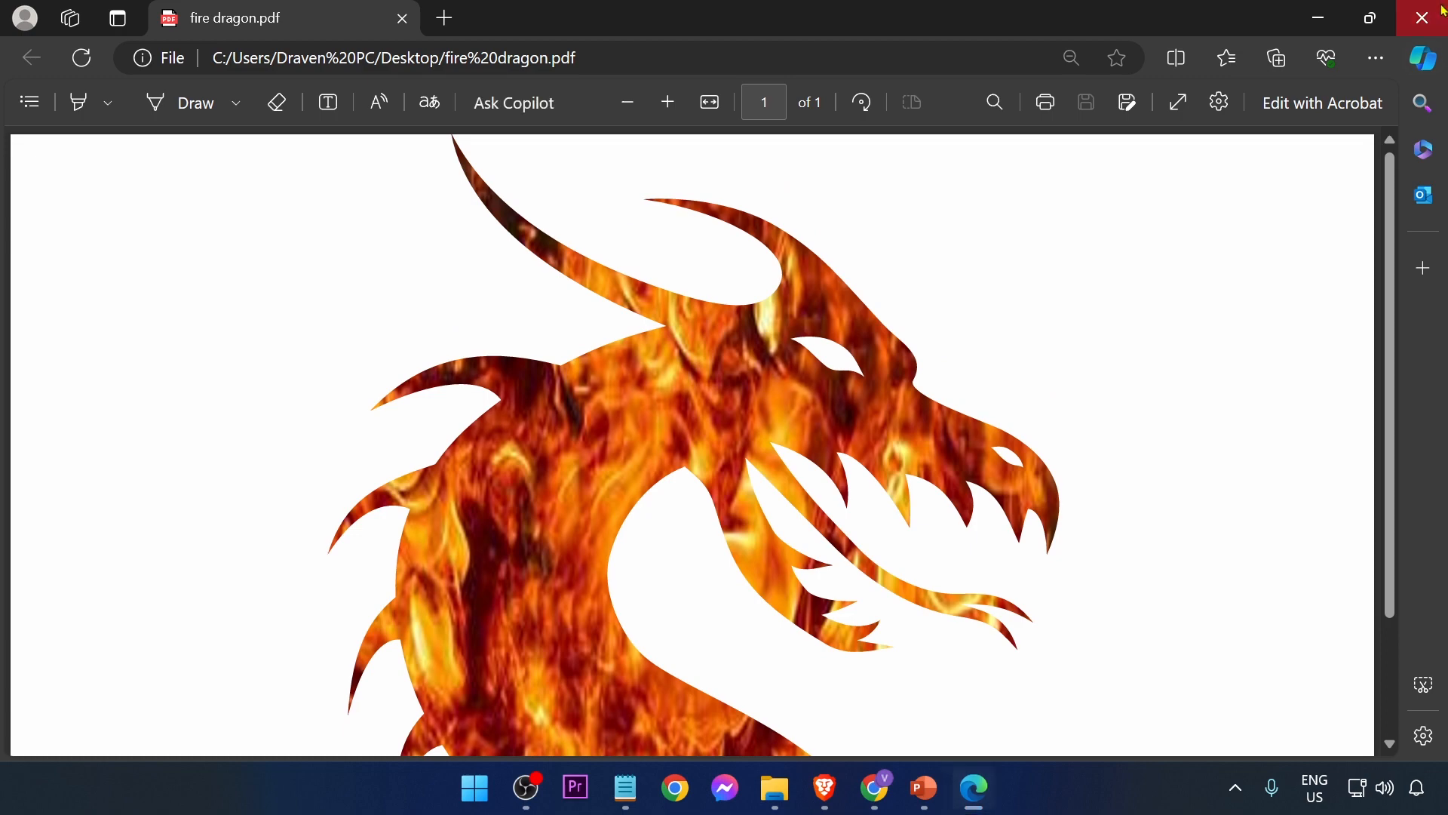
{"action": "left_click", "coordinate": [1422, 17]}
{"action": "left_click", "coordinate": [899, 787]}
{"action": "left_click", "coordinate": [683, 363]}
{"action": "left_click", "coordinate": [1373, 454]}
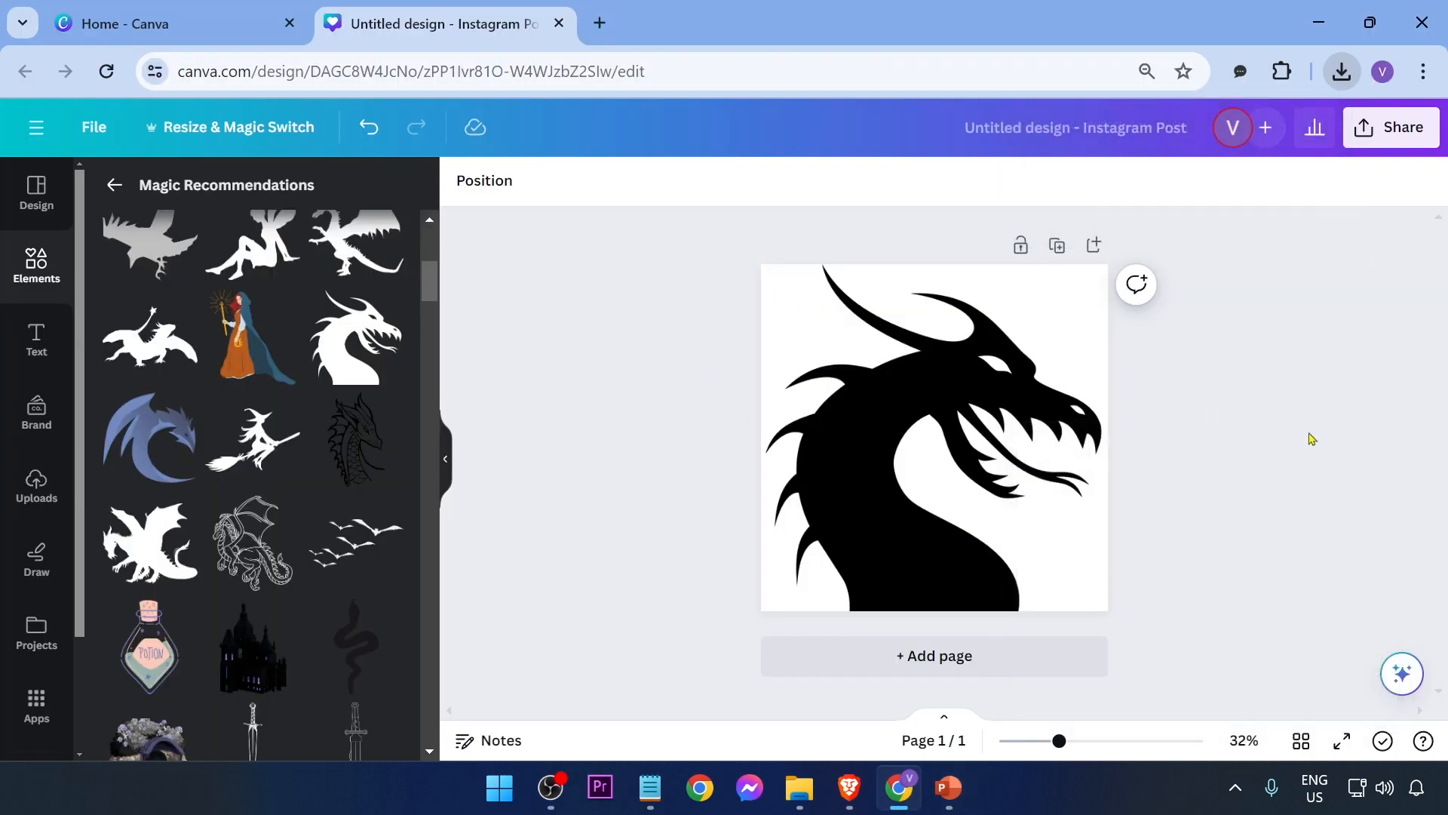
{"action": "left_click", "coordinate": [140, 15]}
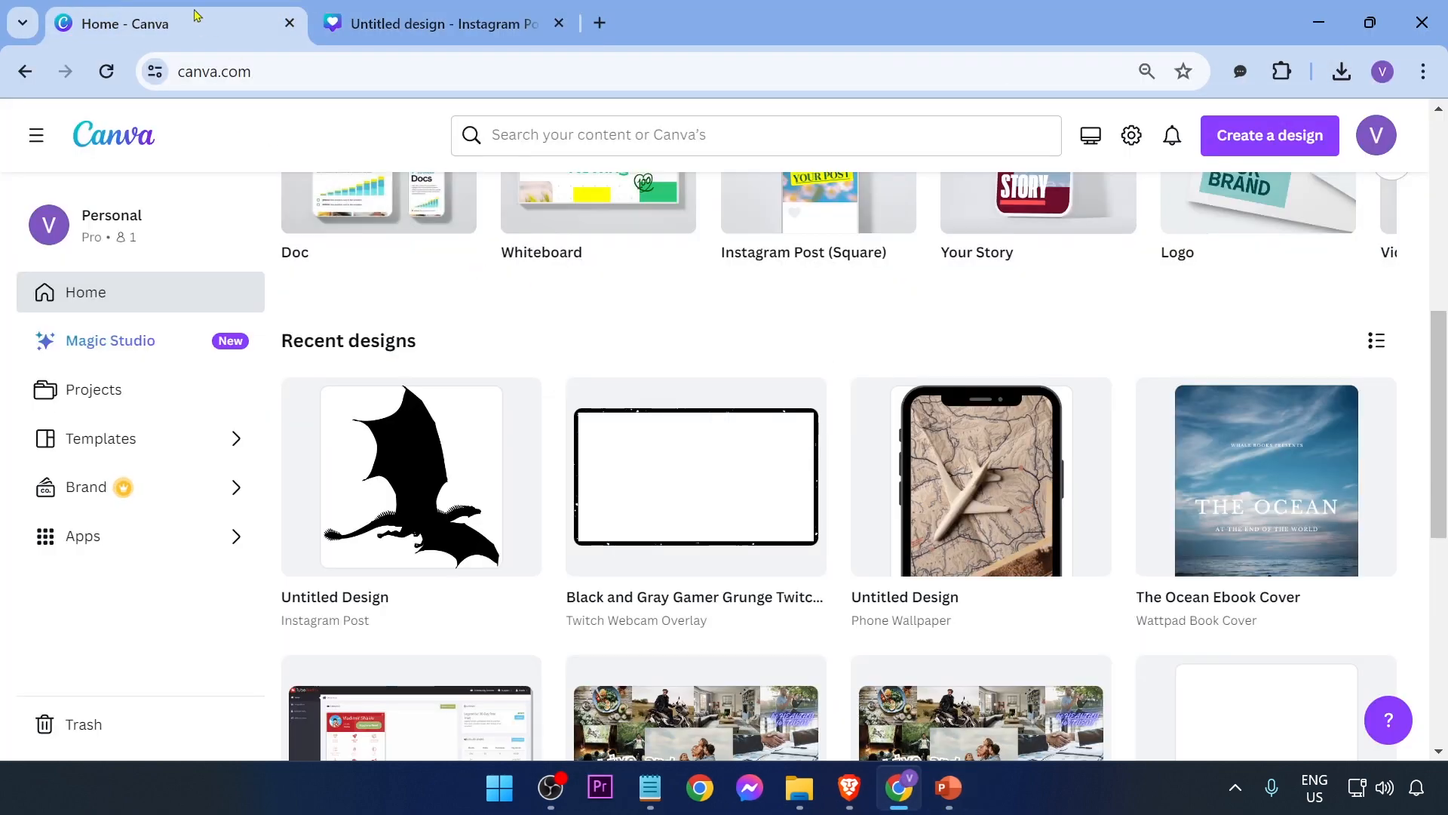
{"action": "left_click", "coordinate": [1274, 147]}
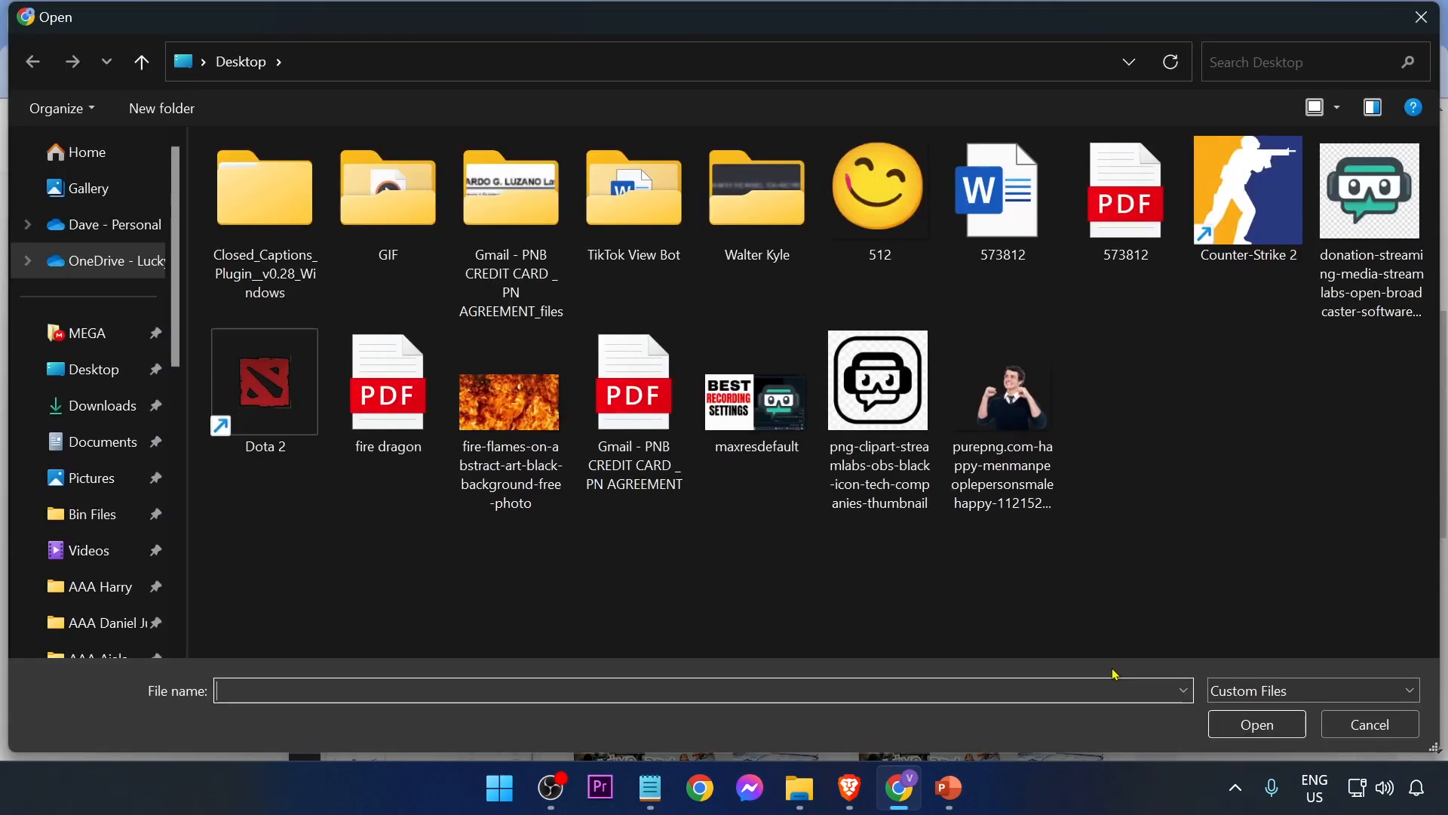
{"action": "double_click", "coordinate": [374, 446]}
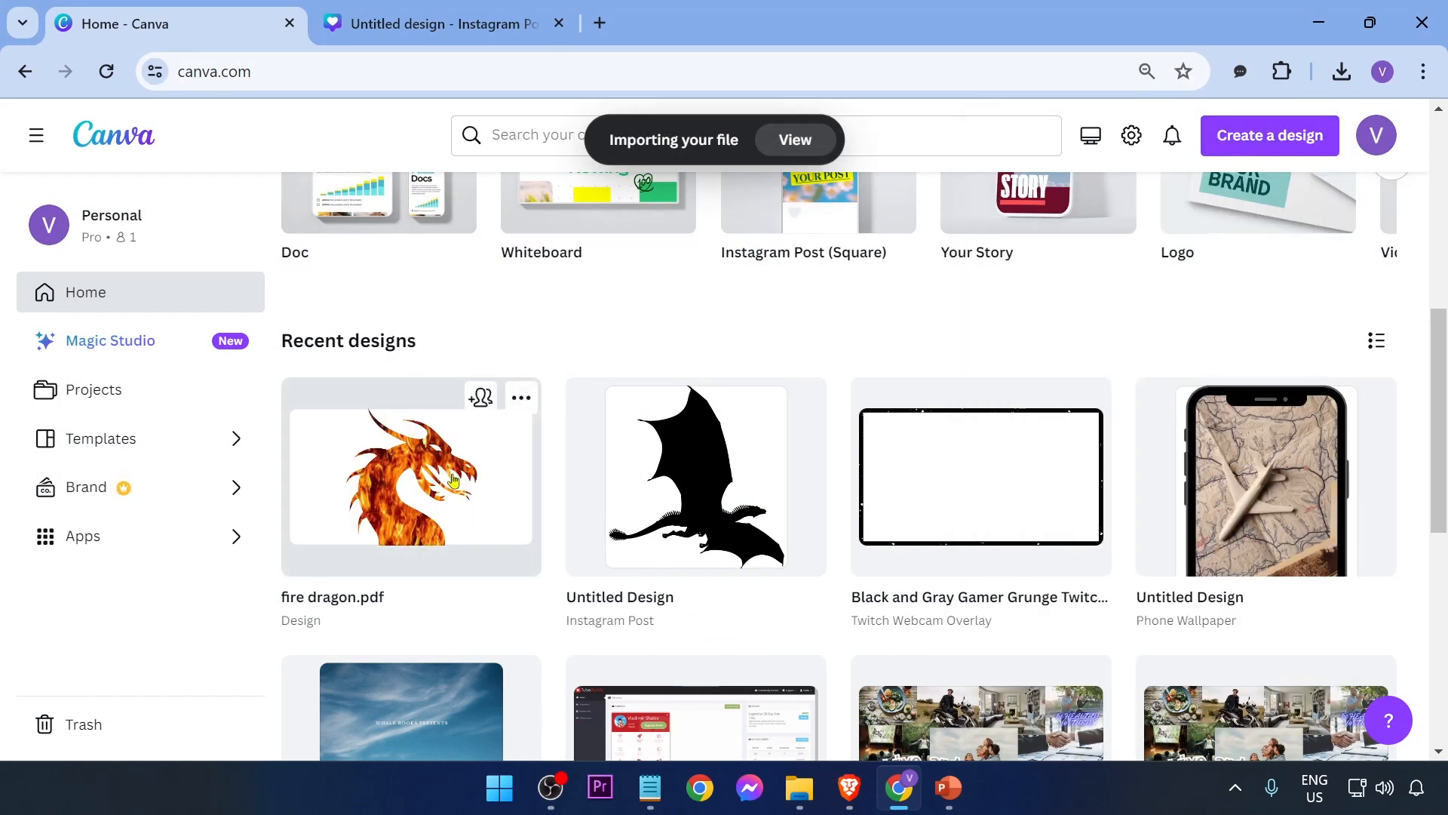
Step: Open the imported fire dragon design and delete the flame image from the dragon frame
{"action": "left_click", "coordinate": [453, 480]}
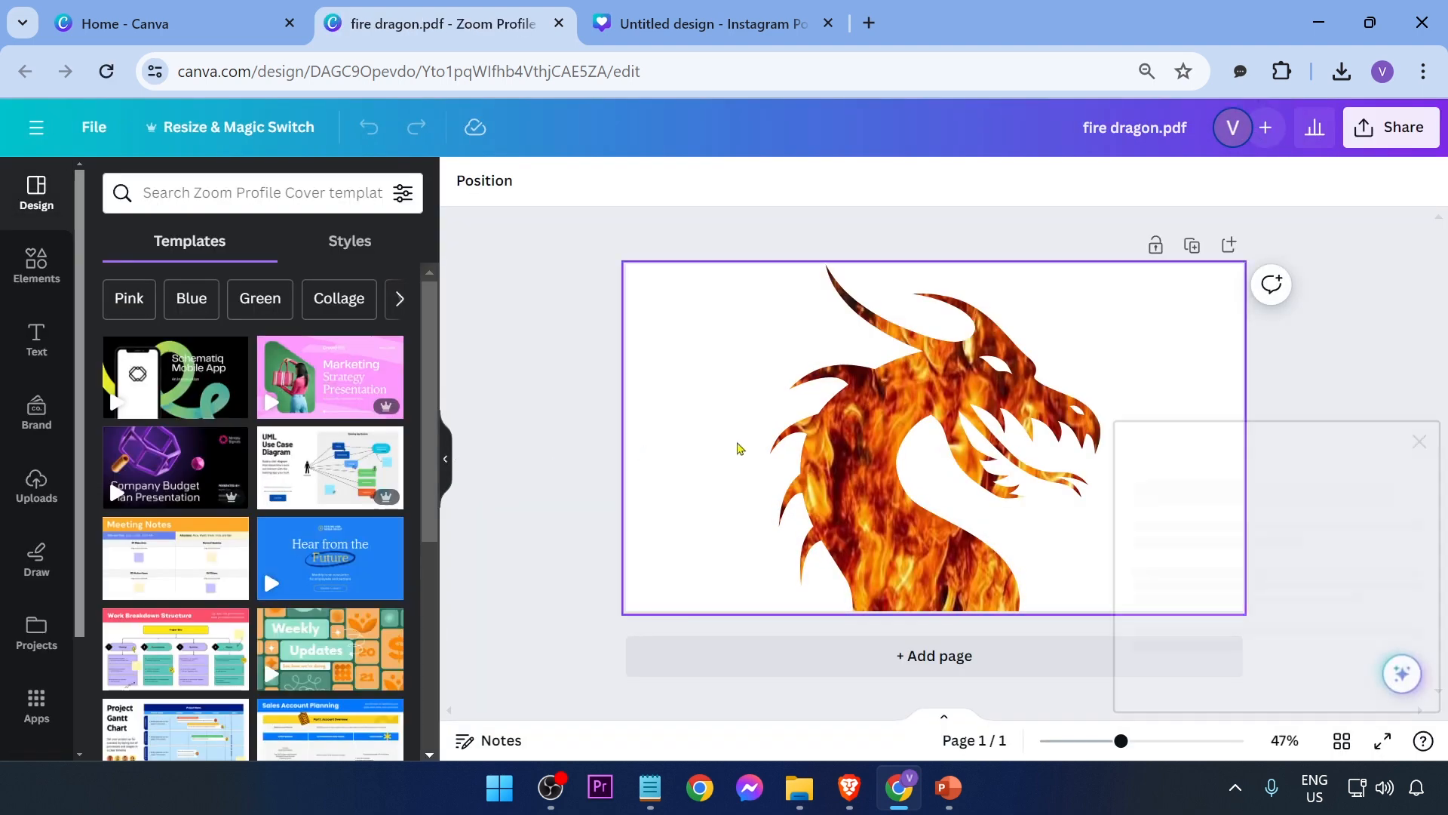
{"action": "left_click", "coordinate": [945, 386]}
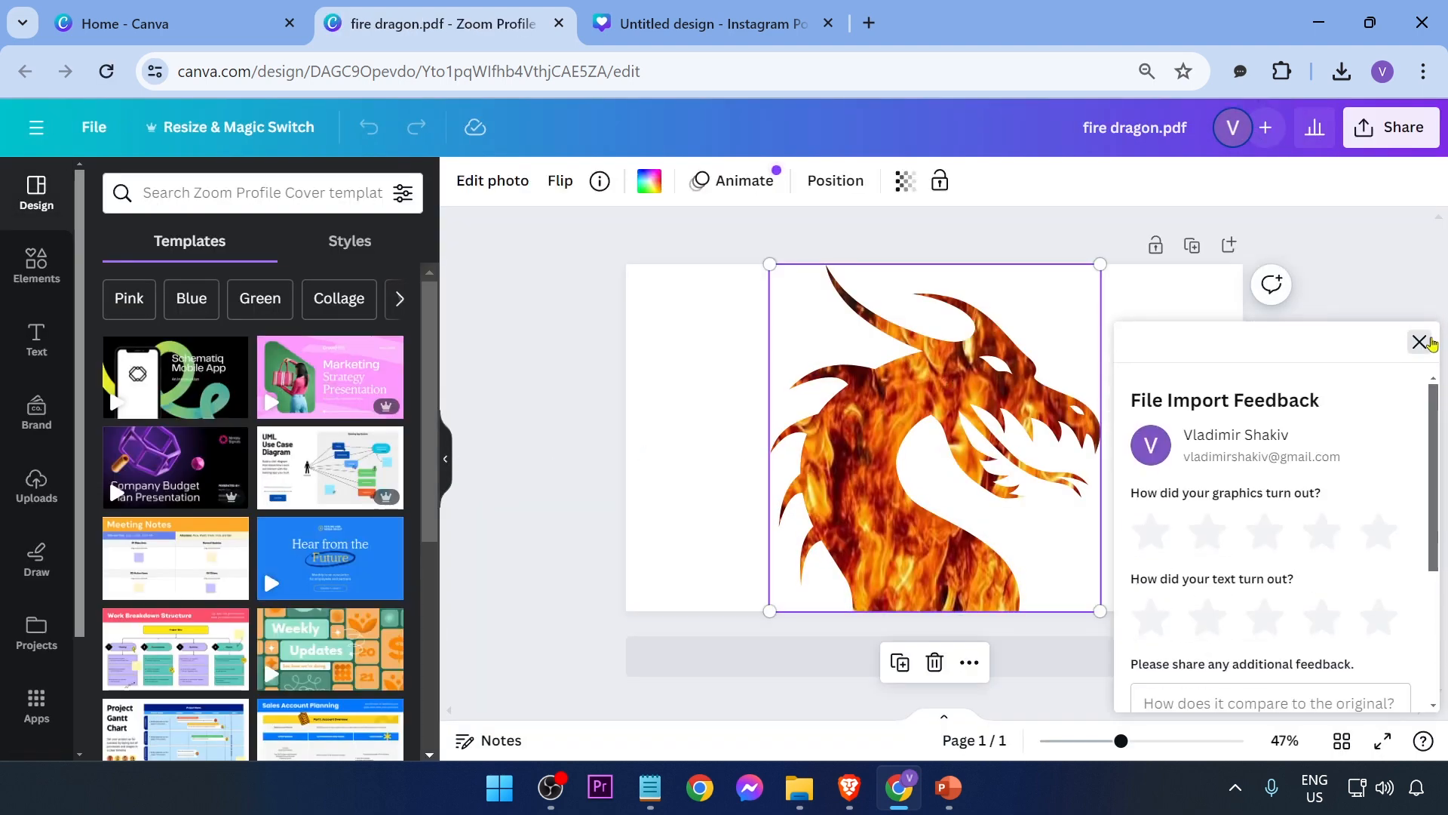
{"action": "left_click", "coordinate": [1419, 342]}
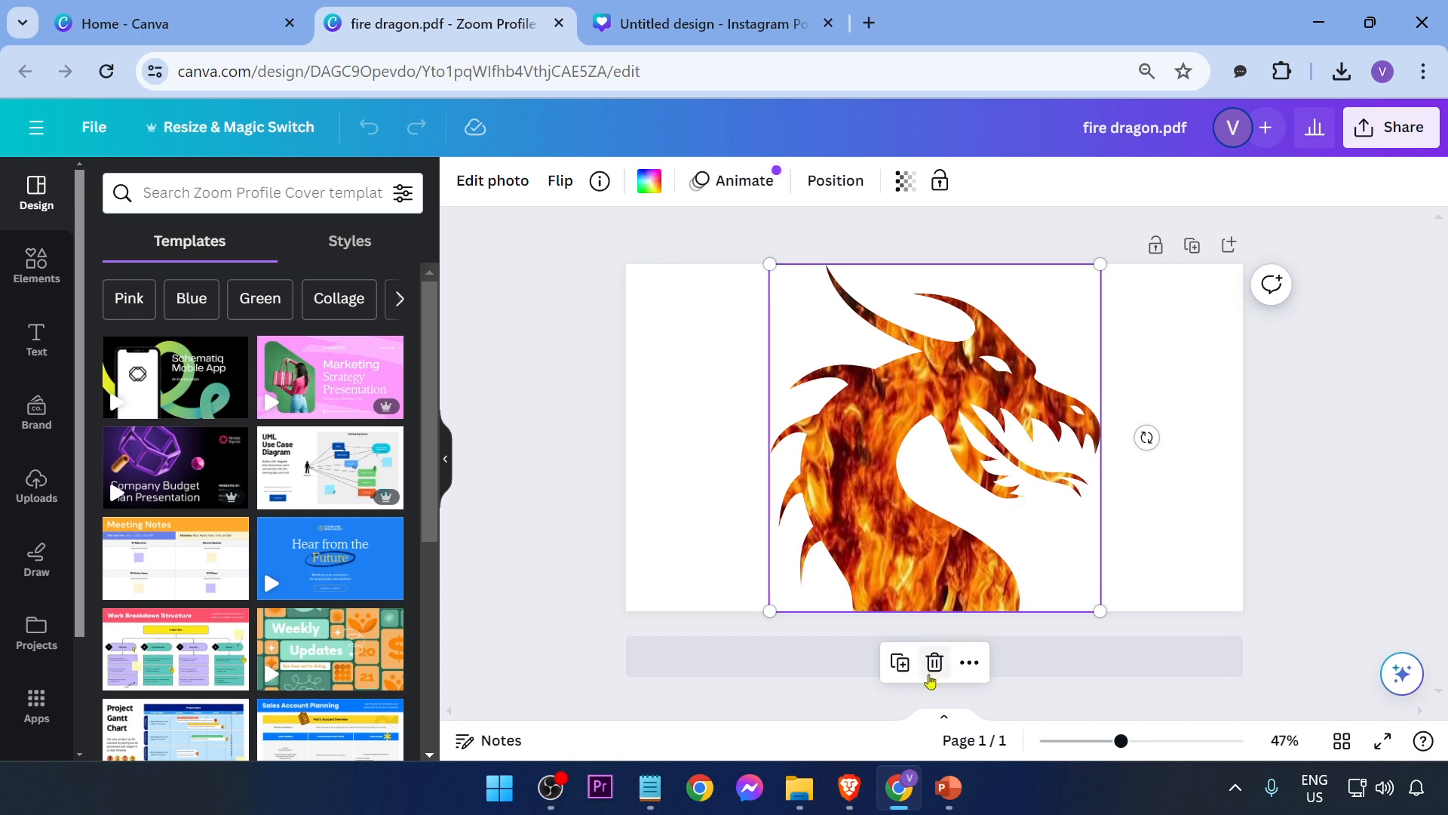
{"action": "left_click", "coordinate": [933, 668]}
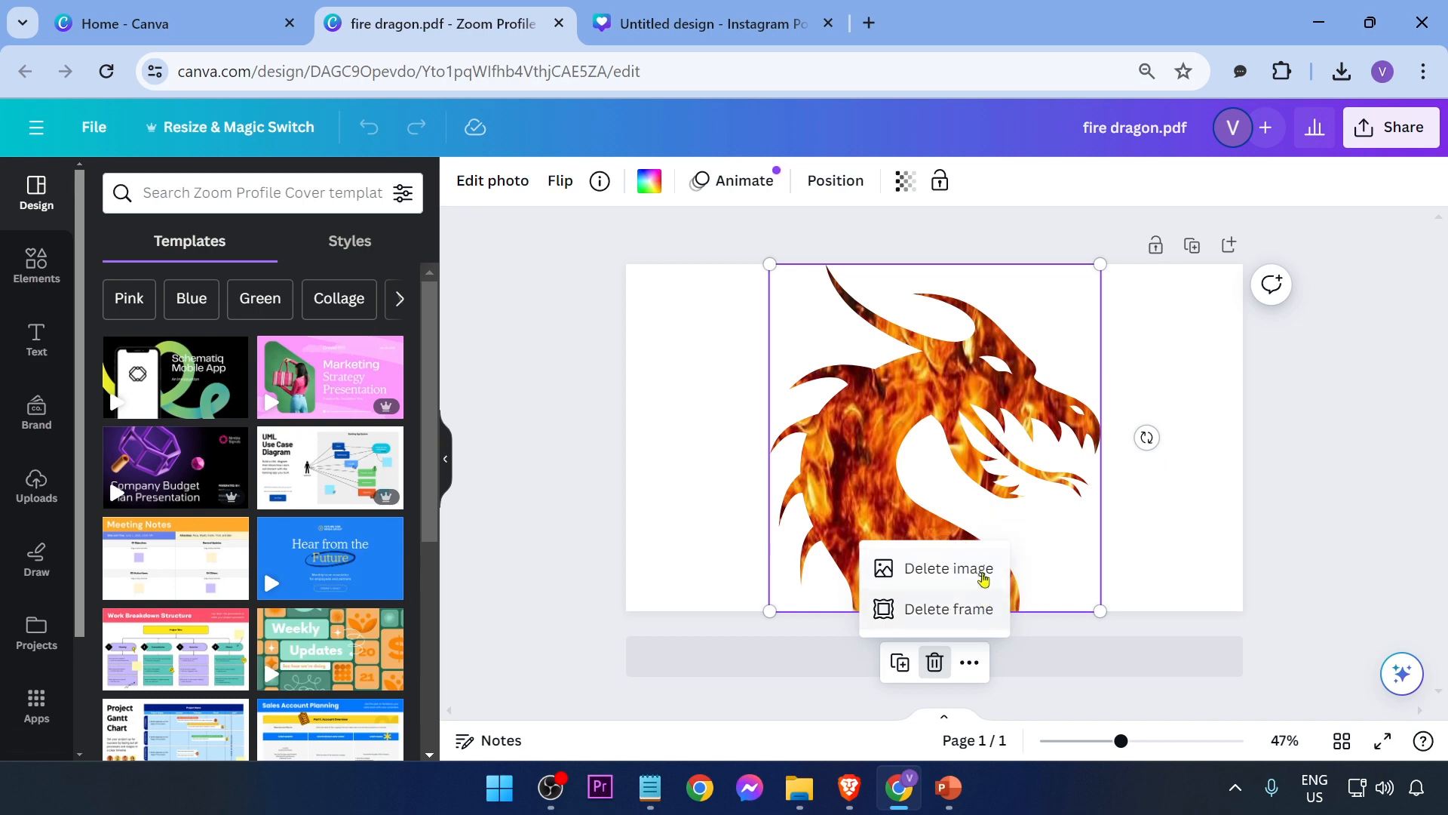
{"action": "left_click", "coordinate": [972, 576]}
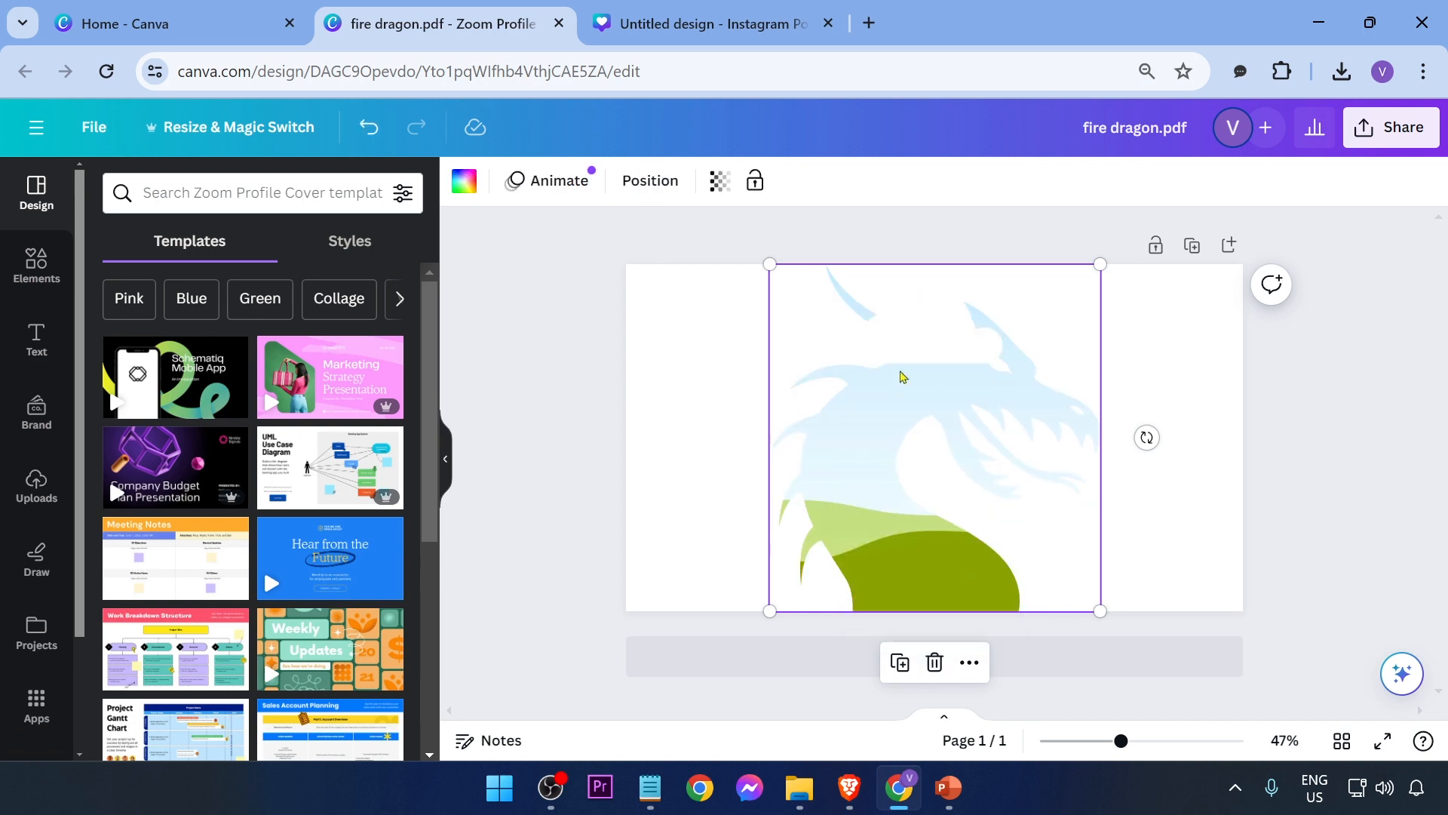
{"action": "left_click", "coordinate": [566, 391]}
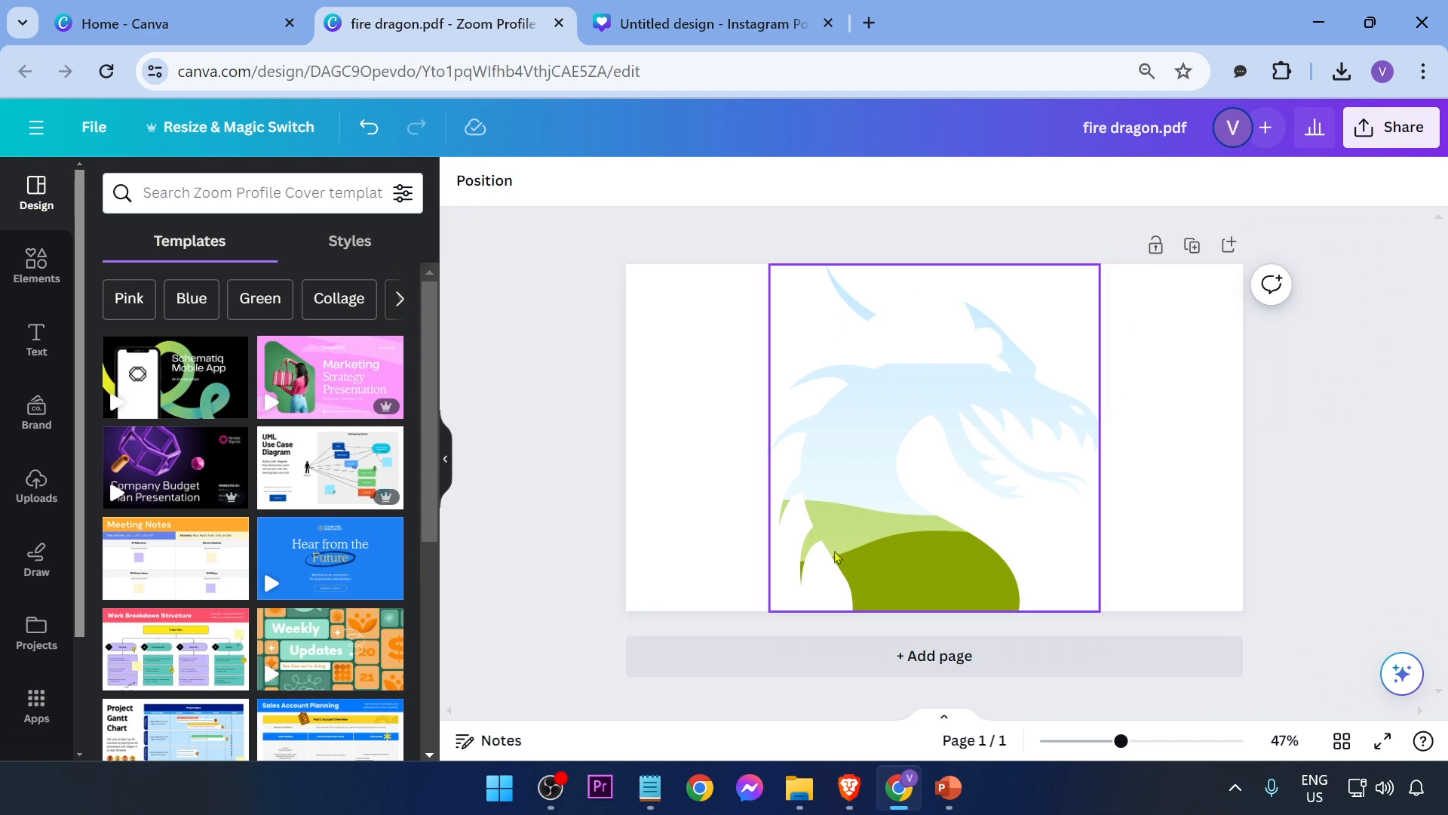
Step: Search elements for ocean and place the first ocean photo into the dragon frame
{"action": "left_click", "coordinate": [176, 199]}
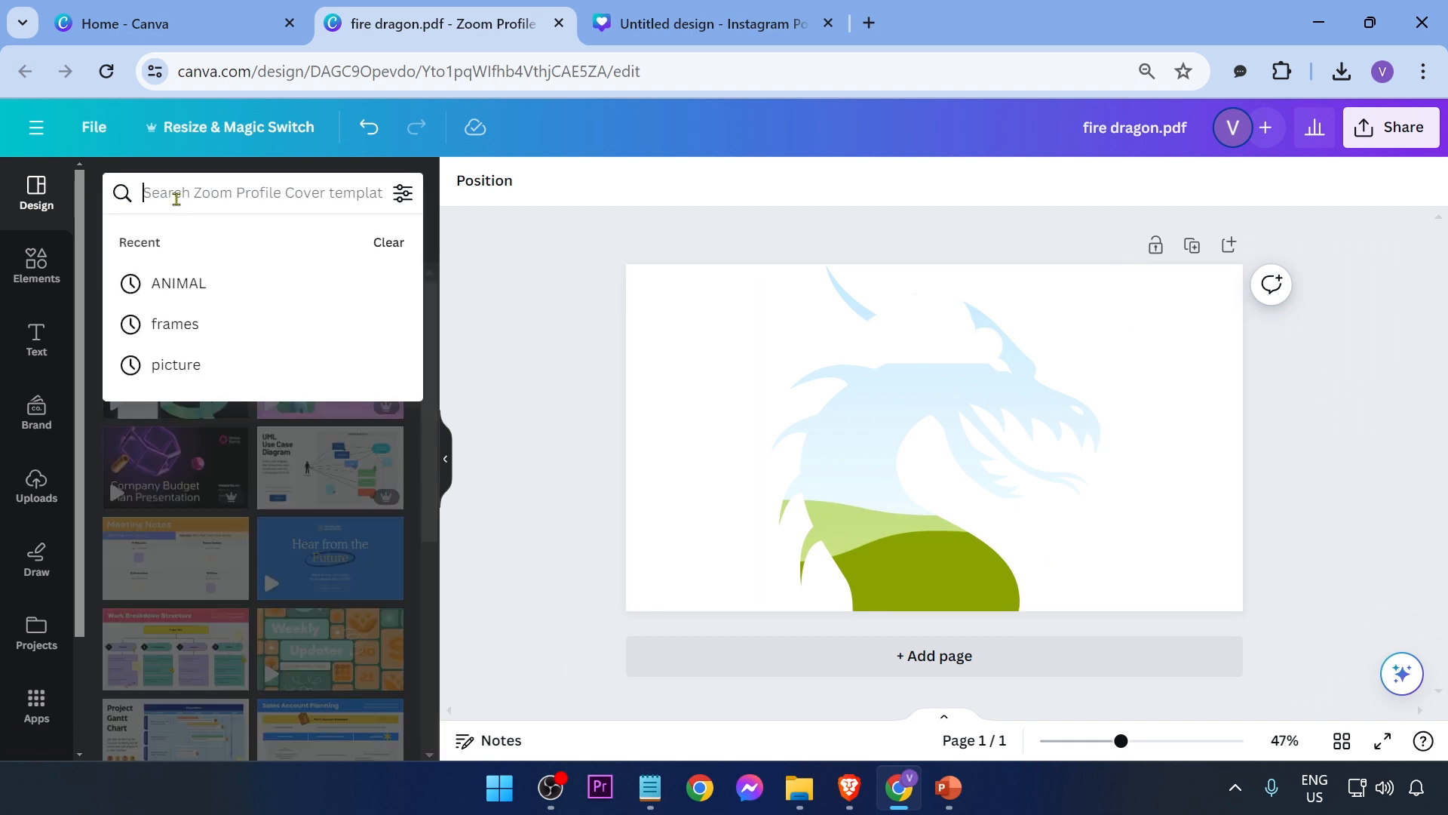
{"action": "left_click", "coordinate": [36, 264]}
{"action": "left_click", "coordinate": [233, 193]}
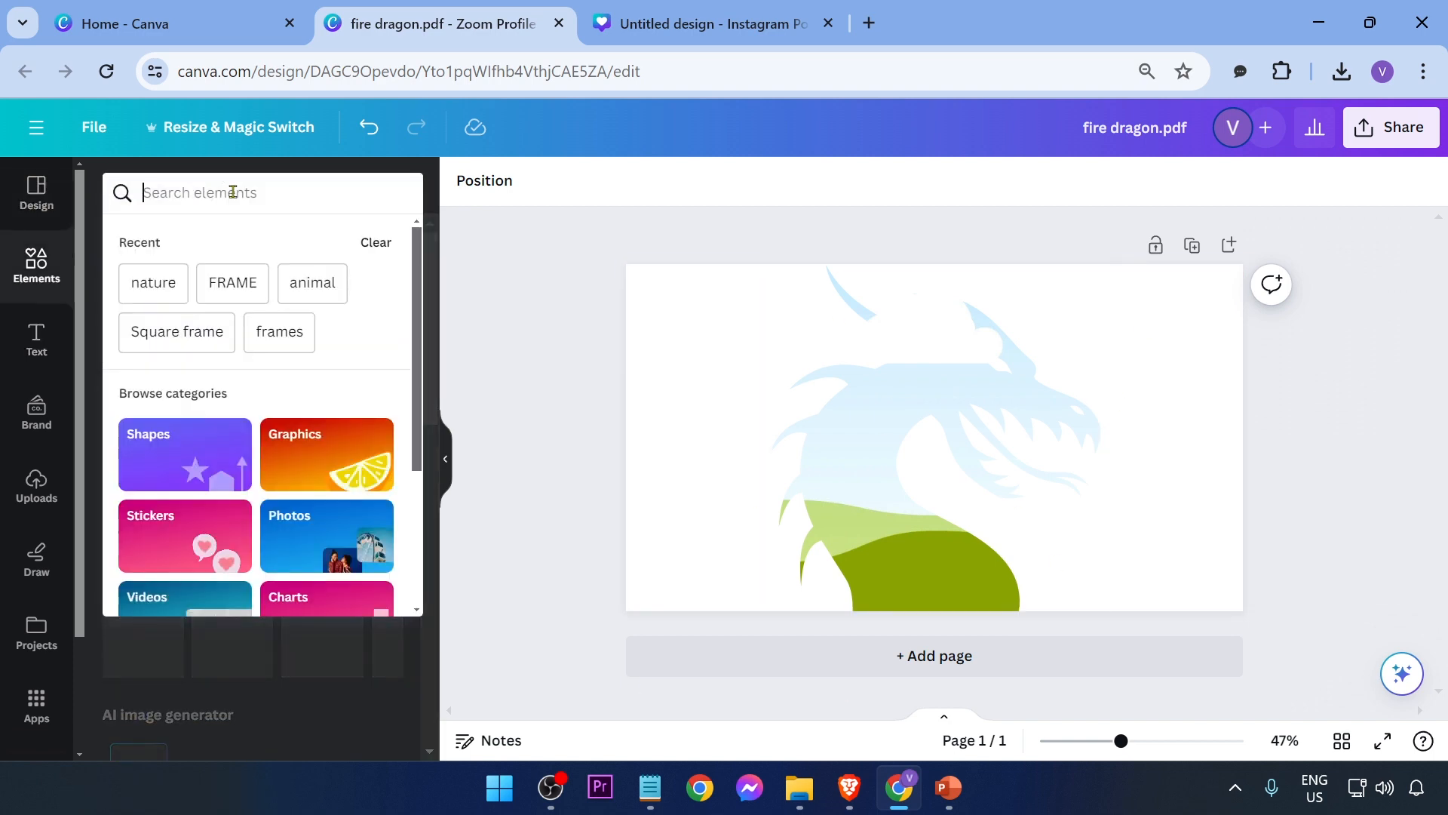
{"action": "type", "text": "pcea"}
{"action": "key", "text": "ctrl+a"}
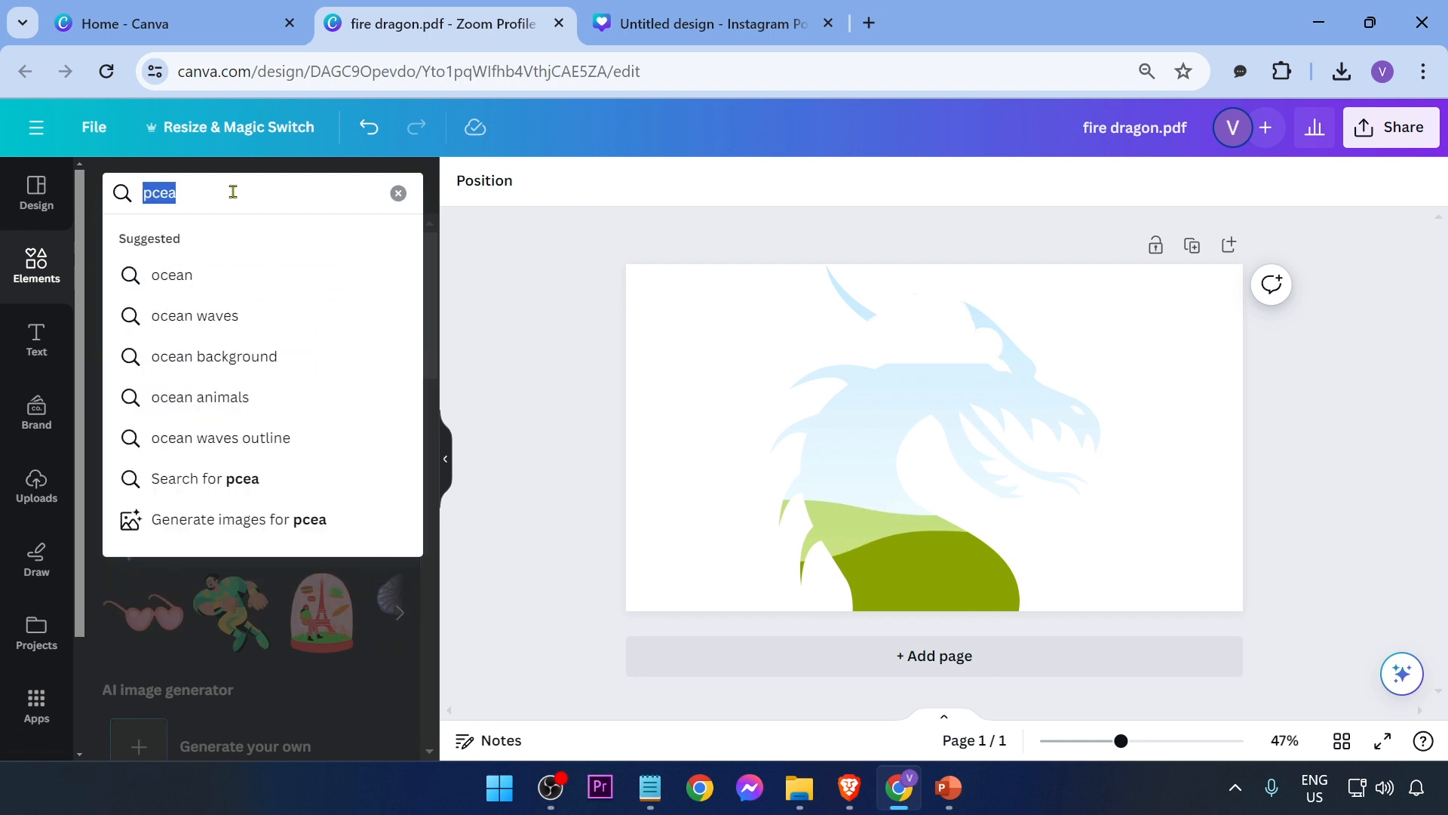
{"action": "type", "text": "ocean"}
{"action": "key", "text": "Return"}
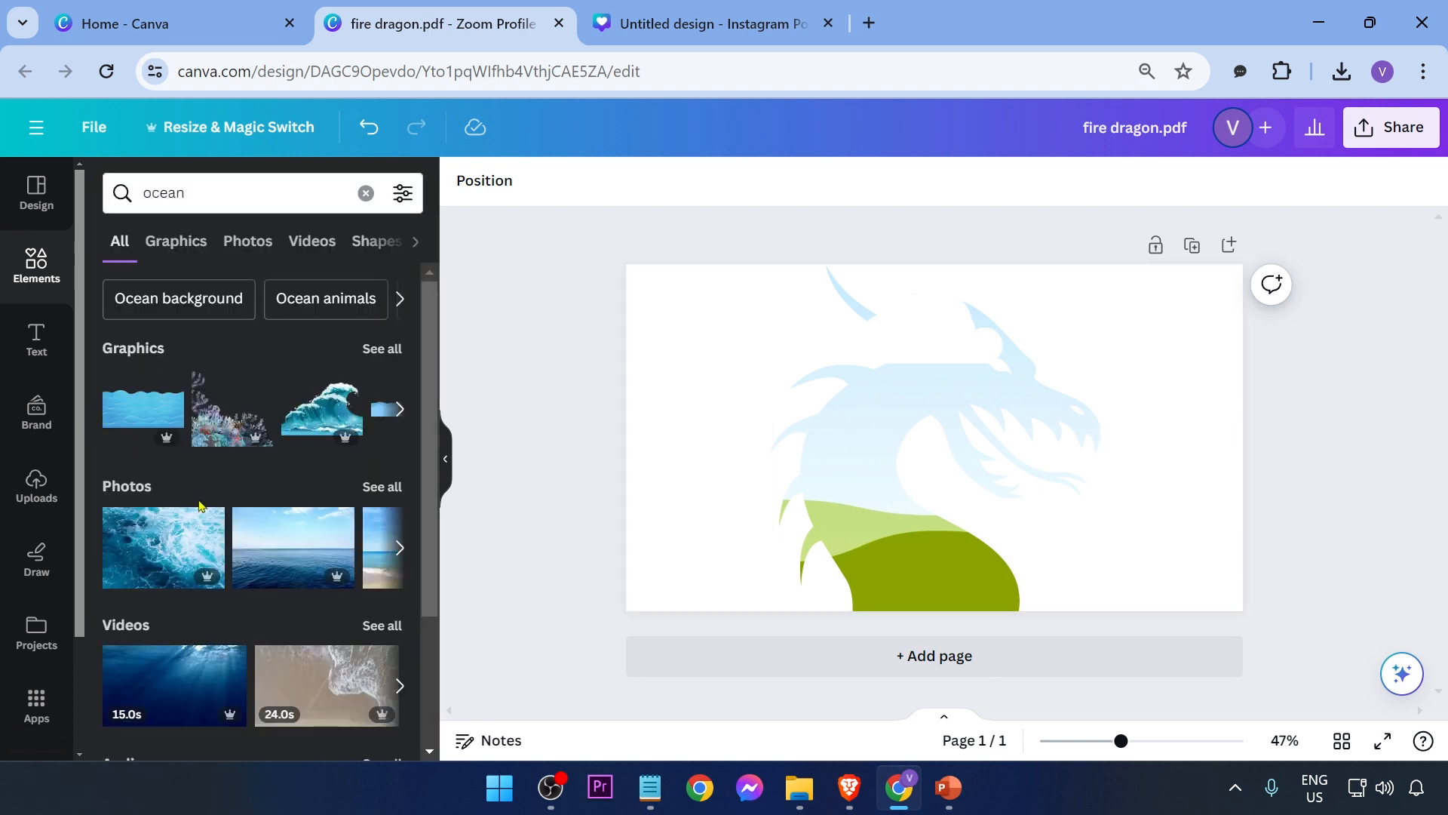
{"action": "scroll", "coordinate": [200, 506], "scroll_direction": "down", "scroll_amount": 3}
{"action": "left_click", "coordinate": [160, 426]}
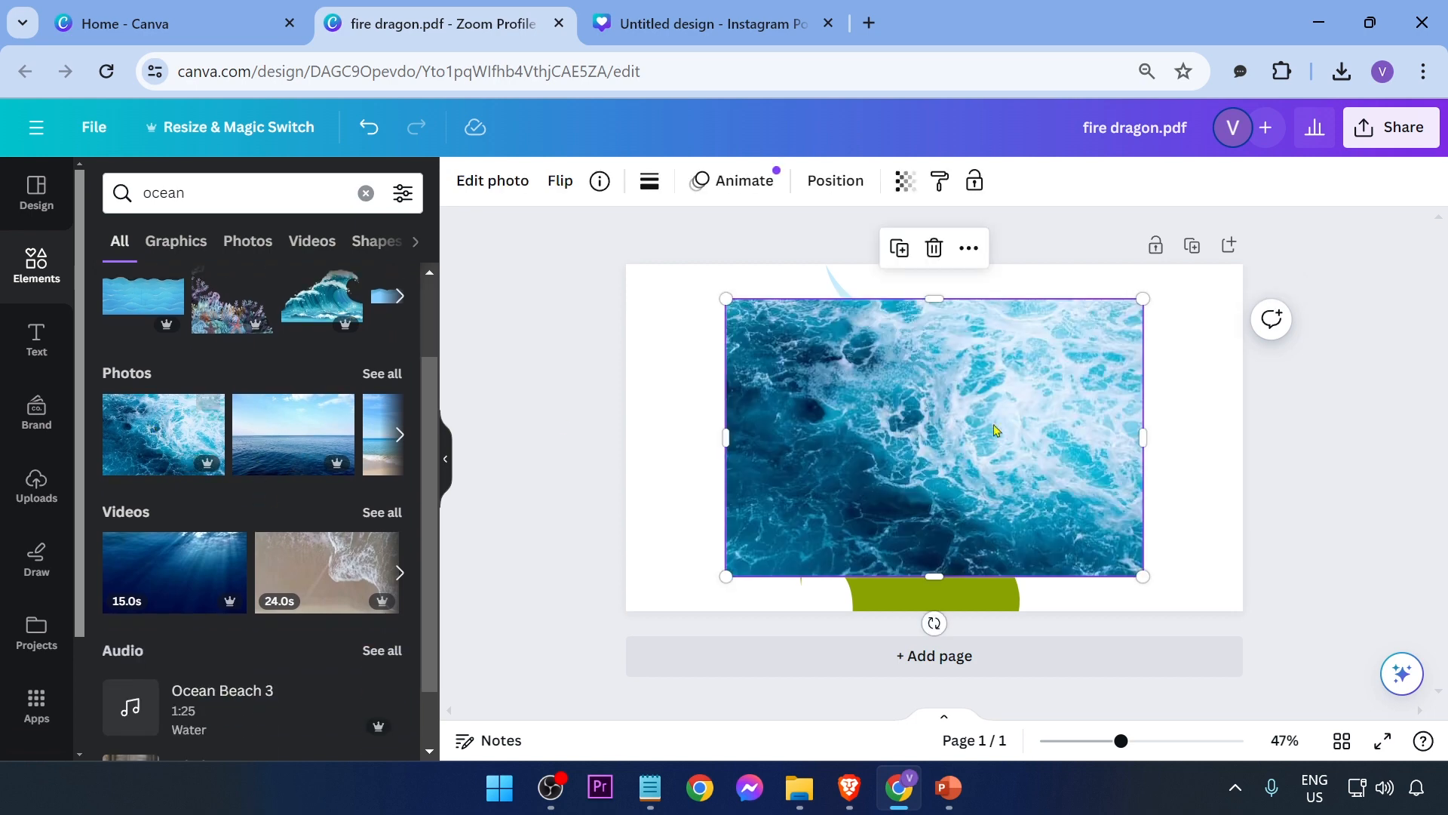
{"action": "mouse_move", "coordinate": [992, 388]}
{"action": "left_mouse_down"}
{"action": "mouse_move", "coordinate": [942, 391]}
{"action": "mouse_move", "coordinate": [971, 400]}
{"action": "left_mouse_up"}
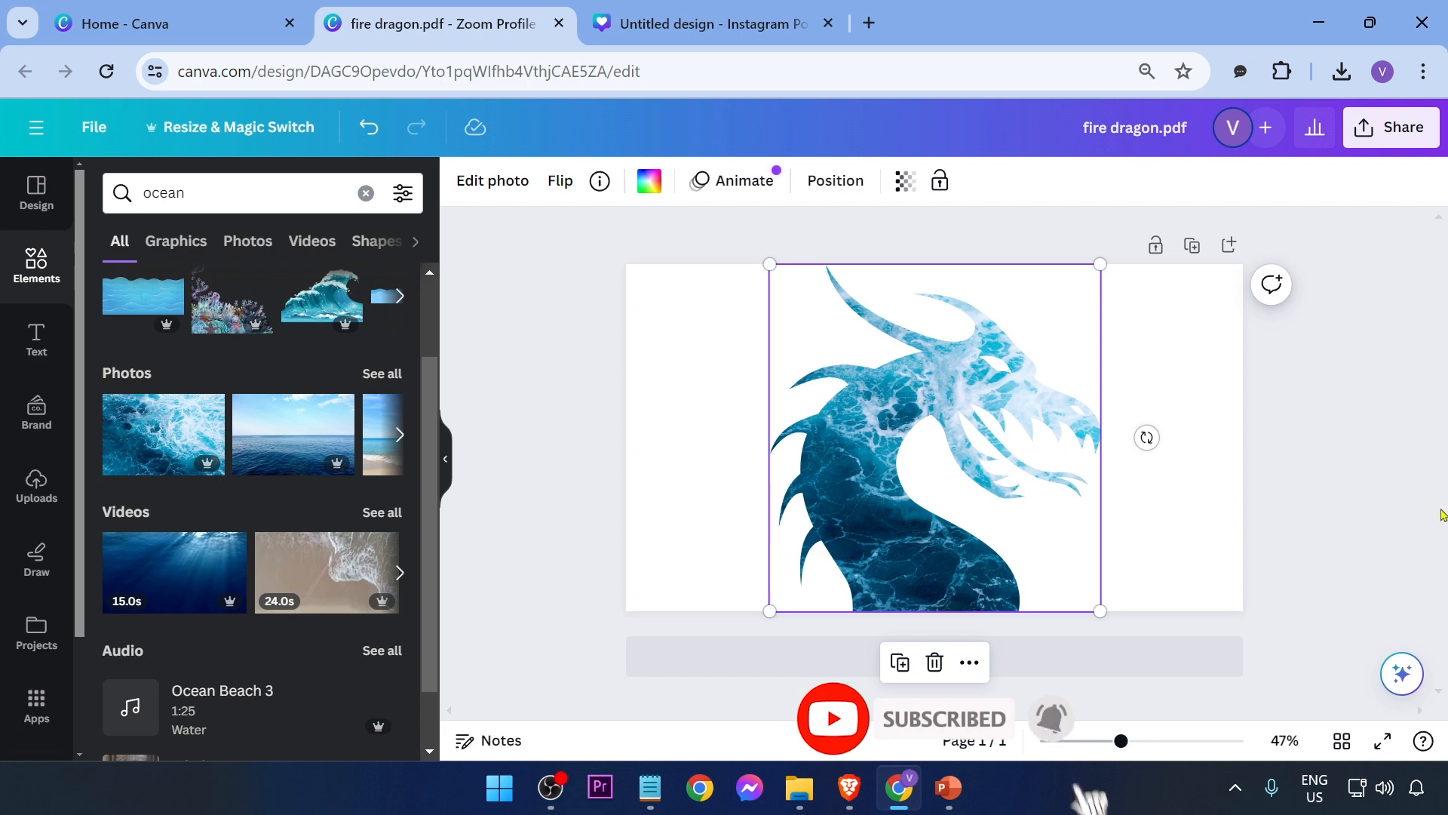
Step: Enlarge the ocean photo inside the dragon frame by cropping it to fill the silhouette
{"action": "left_click", "coordinate": [780, 229]}
{"action": "left_click", "coordinate": [988, 358]}
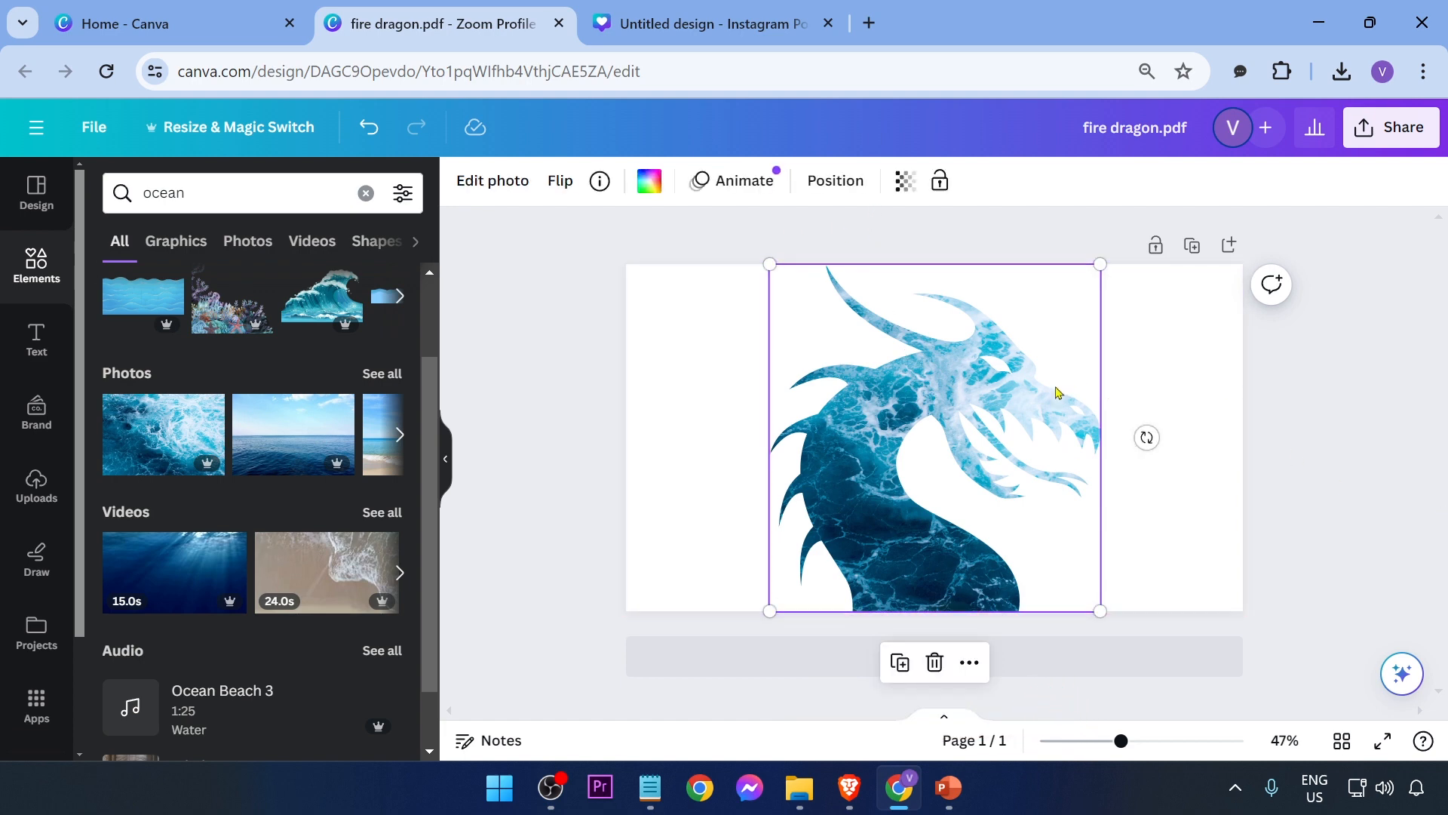
{"action": "left_click_drag", "start_coordinate": [1038, 385], "coordinate": [988, 385]}
{"action": "double_click", "coordinate": [810, 492]}
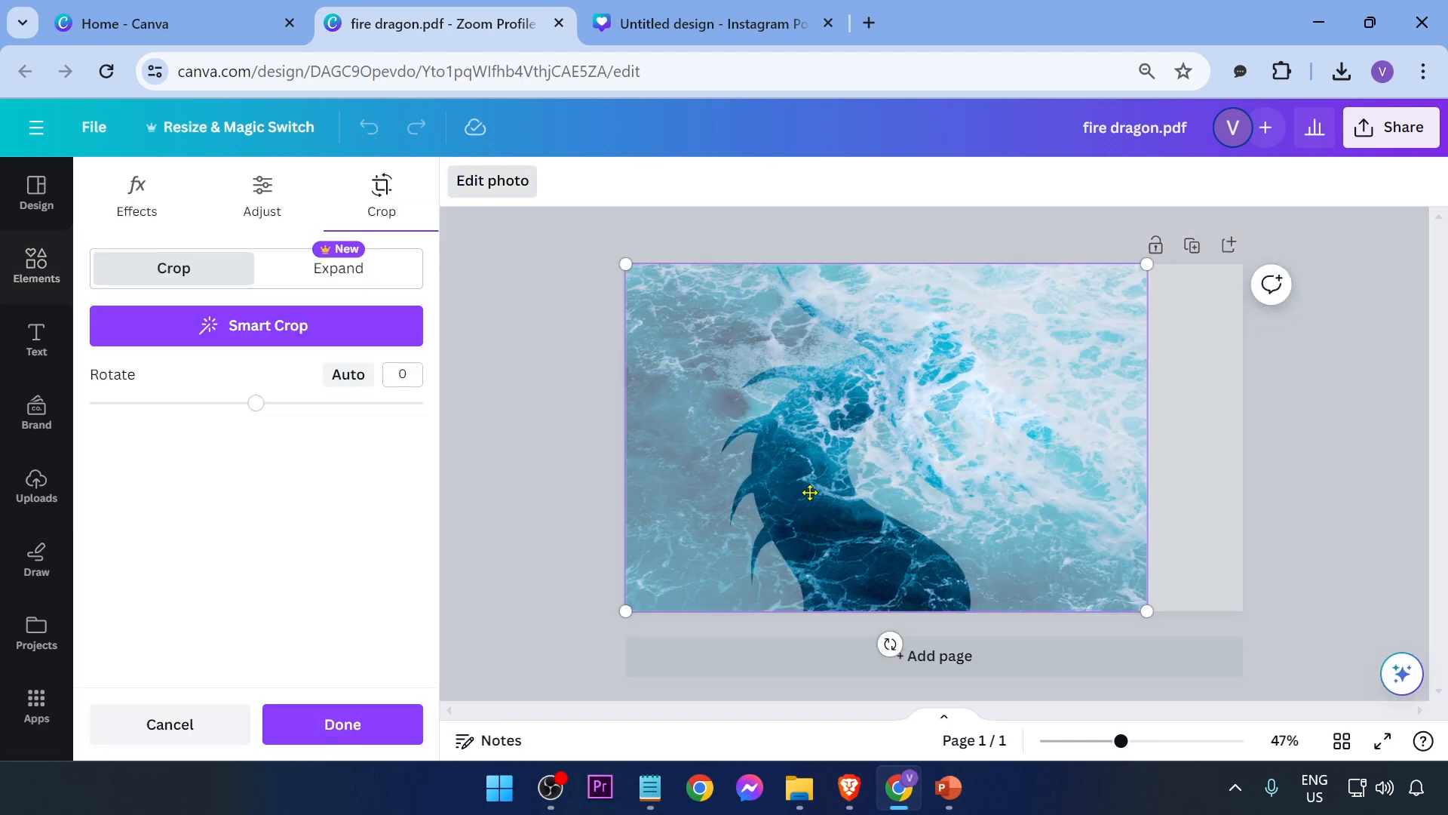
{"action": "left_click_drag", "start_coordinate": [1141, 268], "coordinate": [1425, 83]}
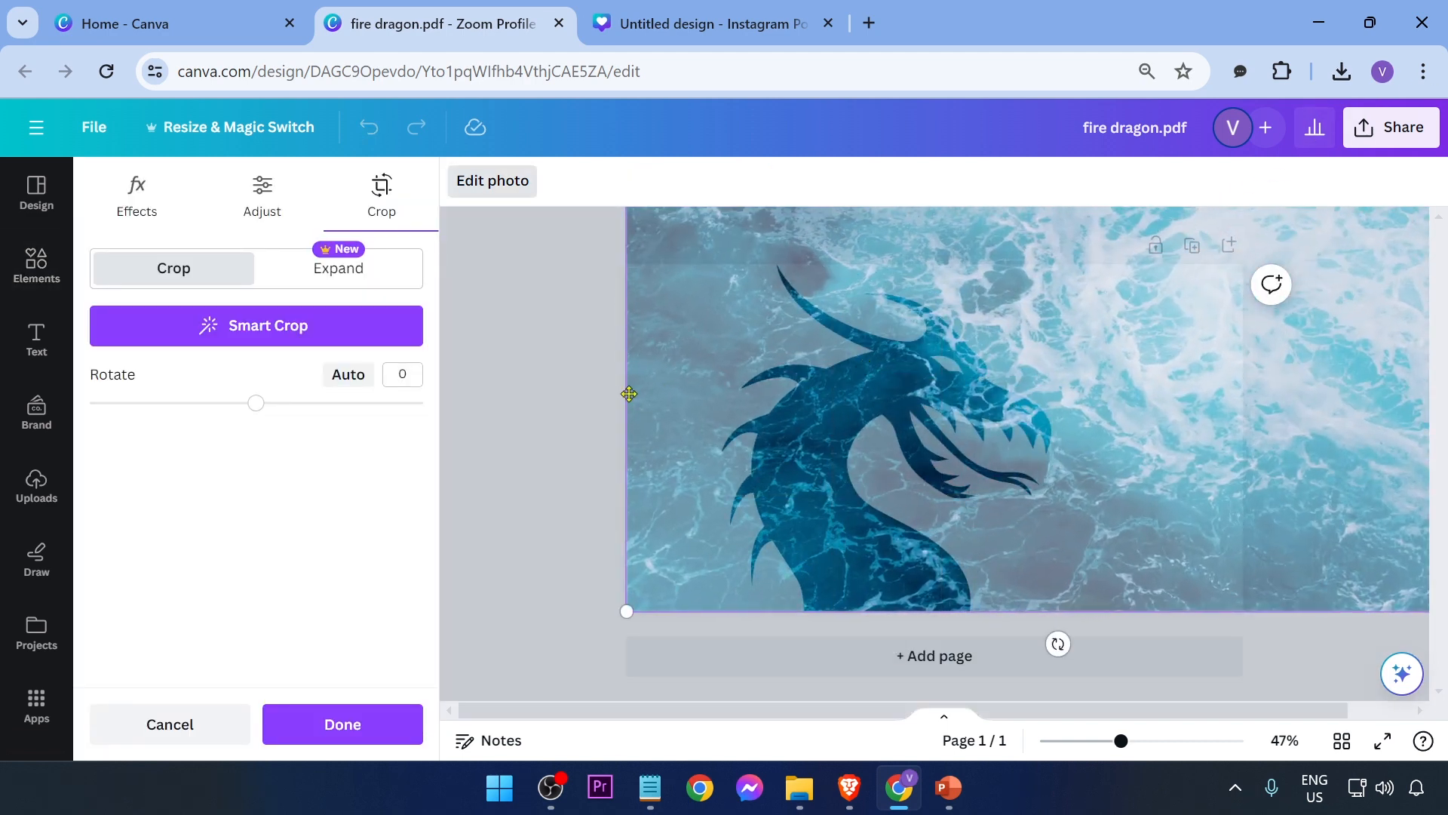
{"action": "left_click", "coordinate": [554, 399]}
{"action": "left_click", "coordinate": [553, 405]}
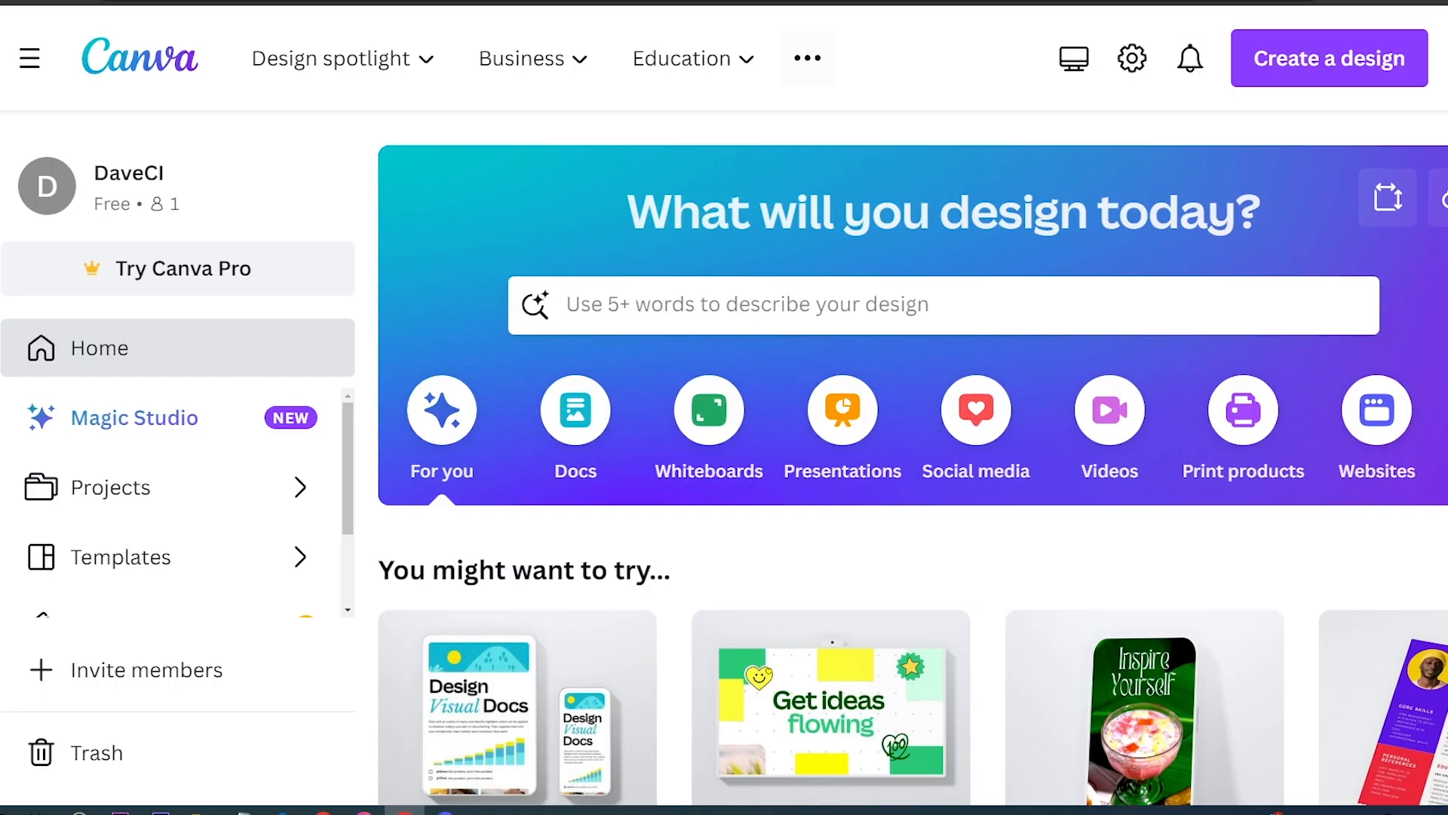
Step: Open the Canva Pro page from Plans and pricing and read through its feature descriptions
{"action": "mouse_move", "coordinate": [807, 58]}
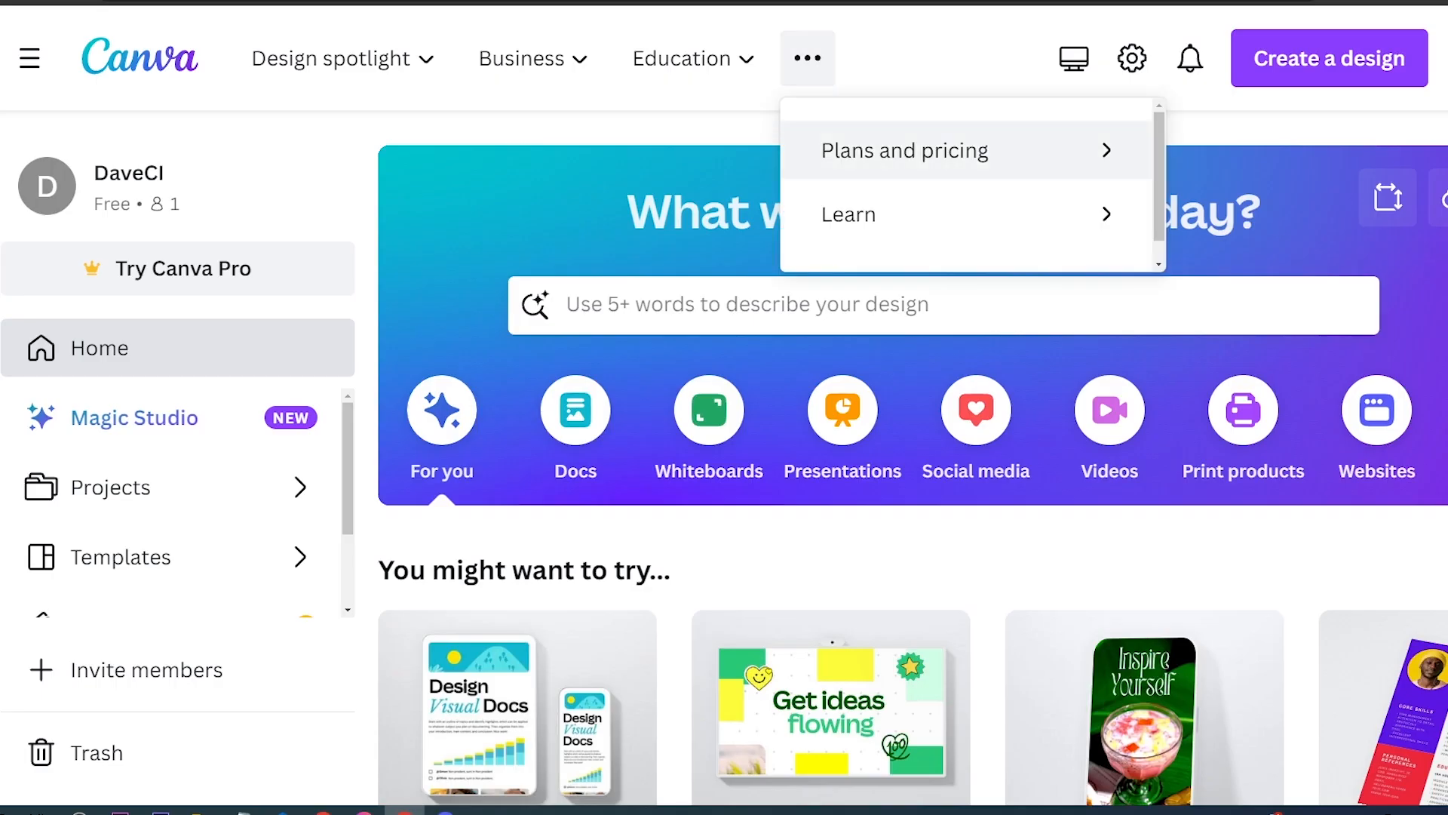
{"action": "left_click", "coordinate": [906, 150]}
{"action": "left_click", "coordinate": [837, 330]}
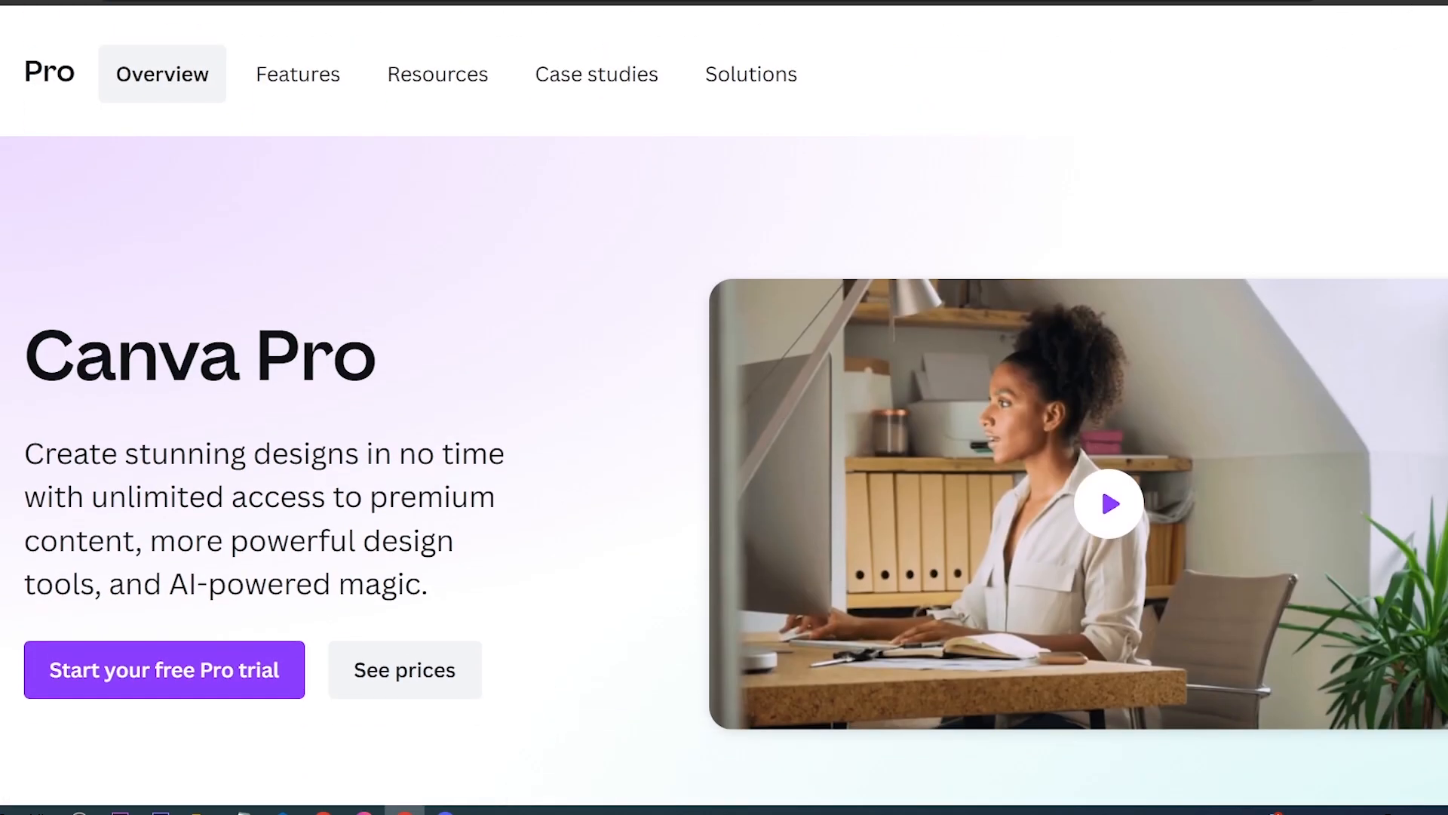
{"action": "left_click_drag", "start_coordinate": [125, 453], "coordinate": [344, 454]}
{"action": "left_click_drag", "start_coordinate": [150, 540], "coordinate": [454, 540]}
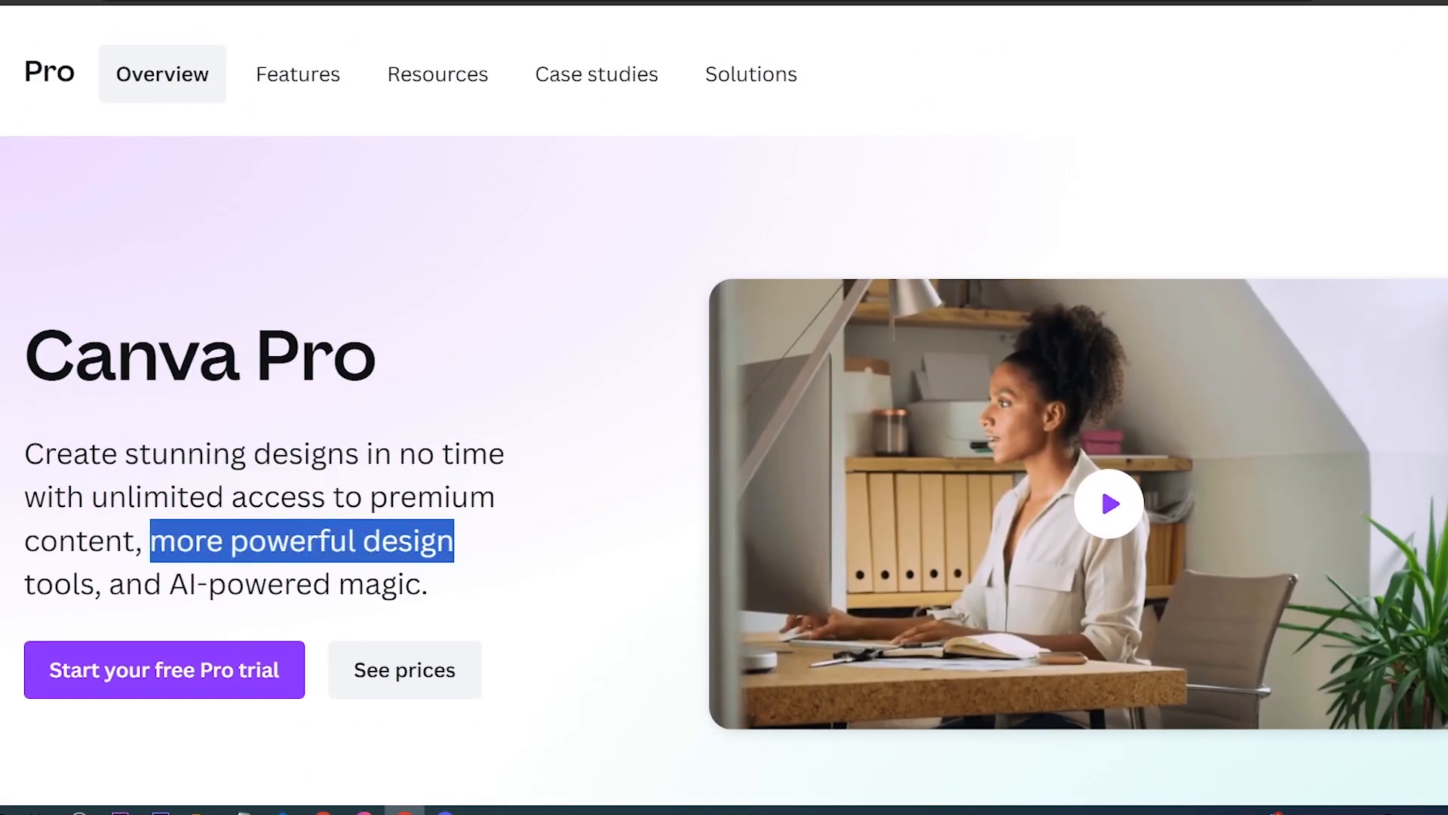
{"action": "left_click_drag", "start_coordinate": [25, 583], "coordinate": [405, 584]}
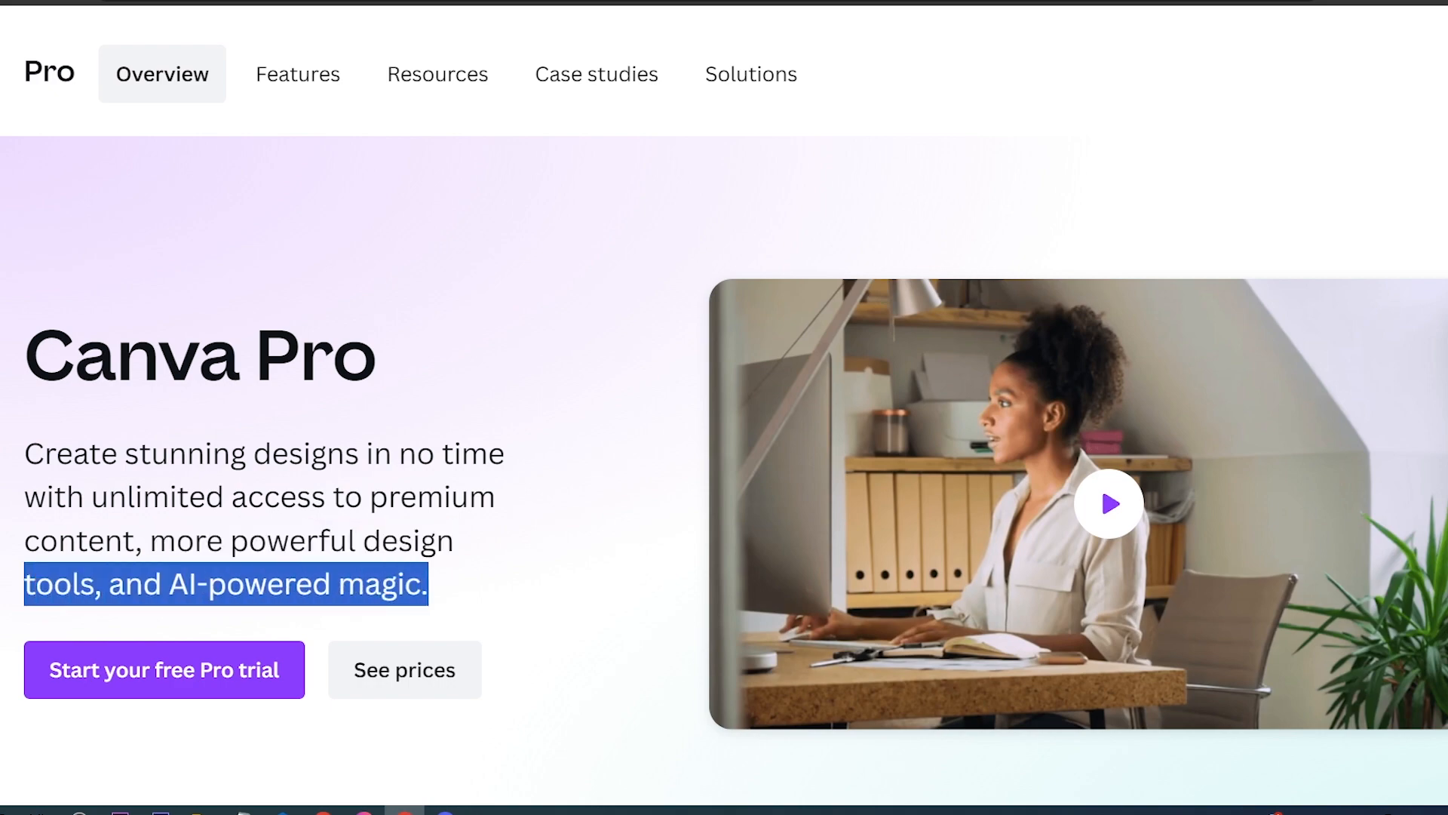
{"action": "scroll", "coordinate": [724, 423], "scroll_direction": "down", "scroll_amount": 10}
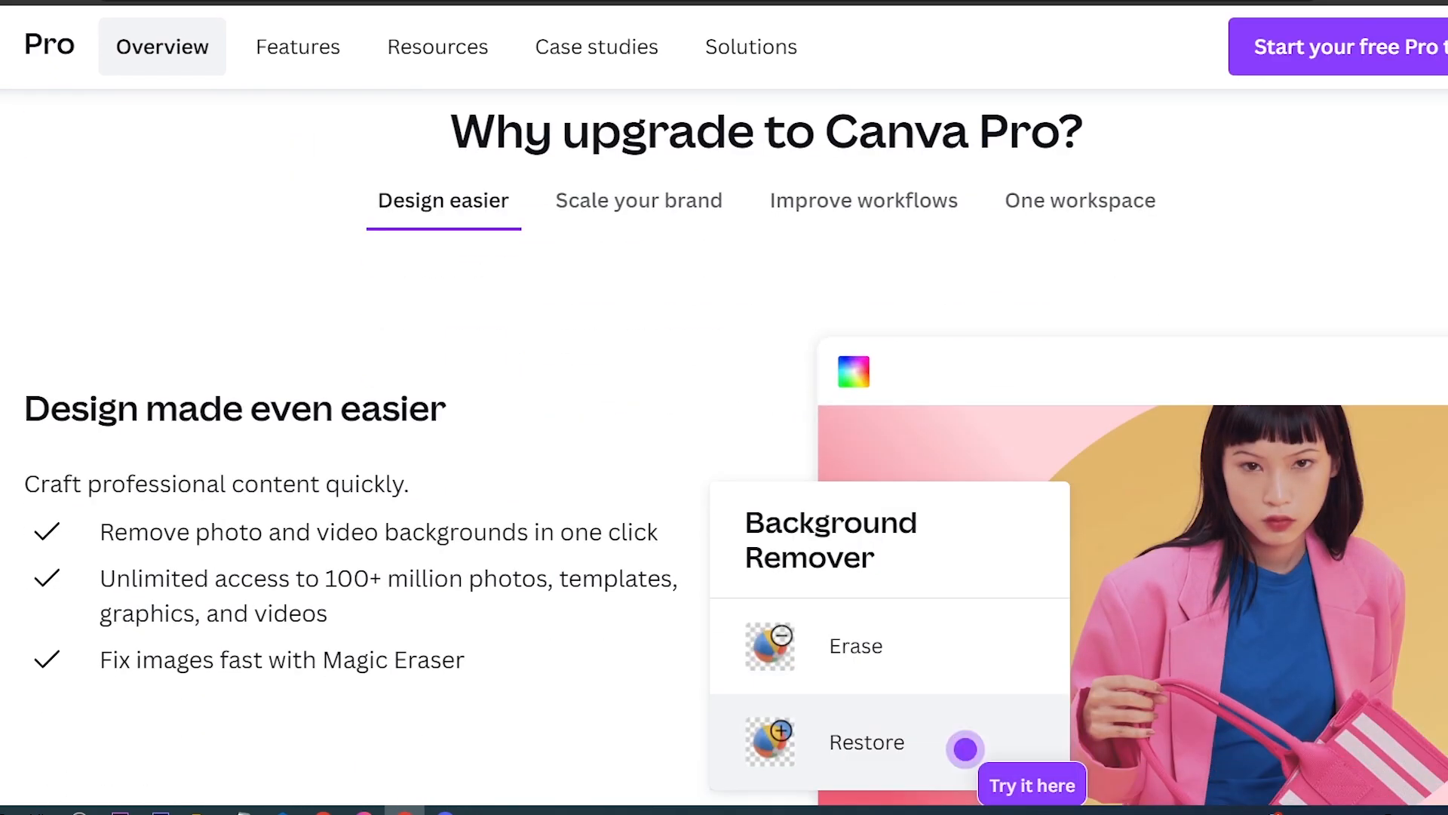
{"action": "scroll", "coordinate": [724, 422], "scroll_direction": "down", "scroll_amount": 10}
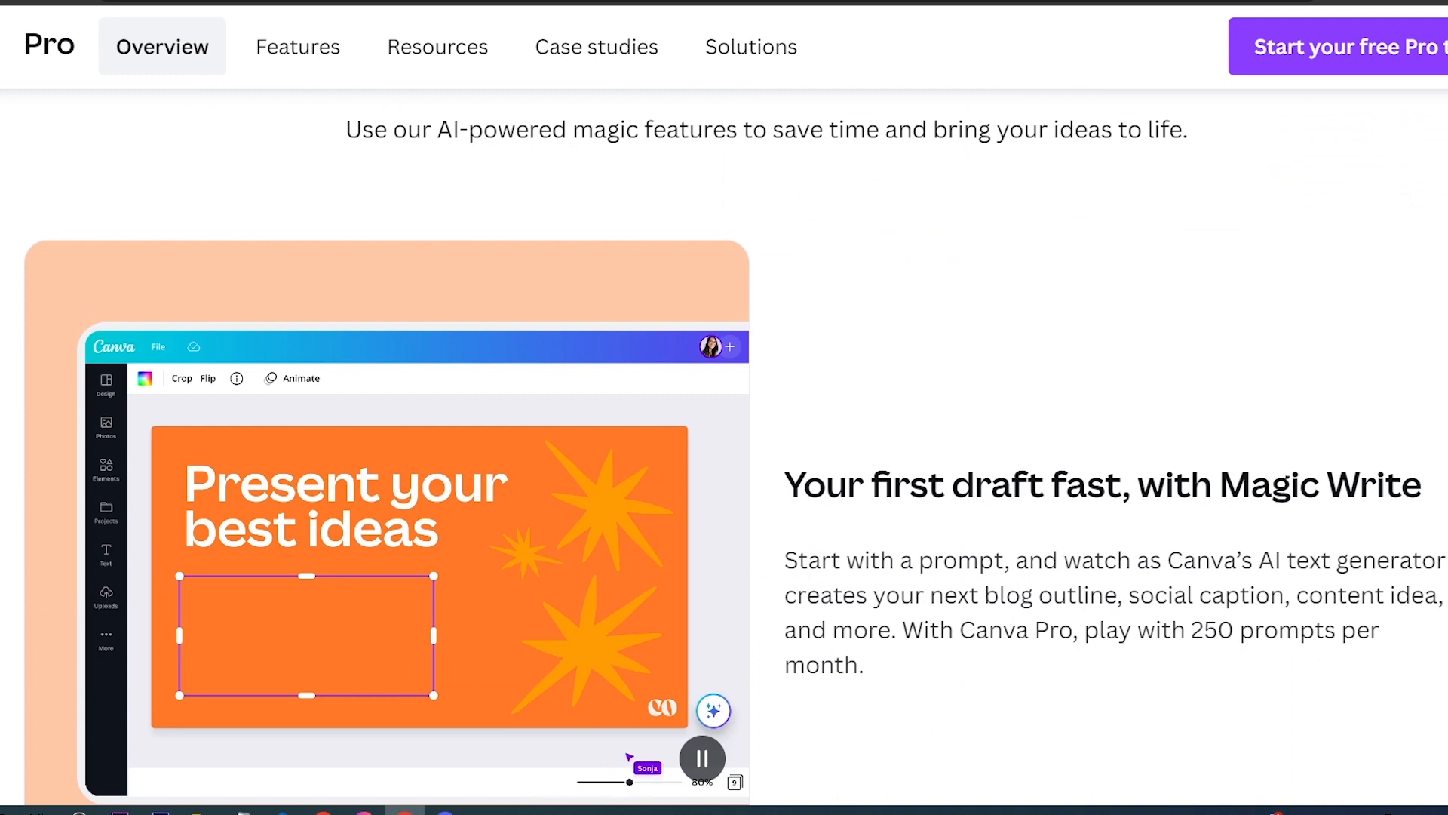
{"action": "scroll", "coordinate": [724, 422], "scroll_direction": "down", "scroll_amount": 7}
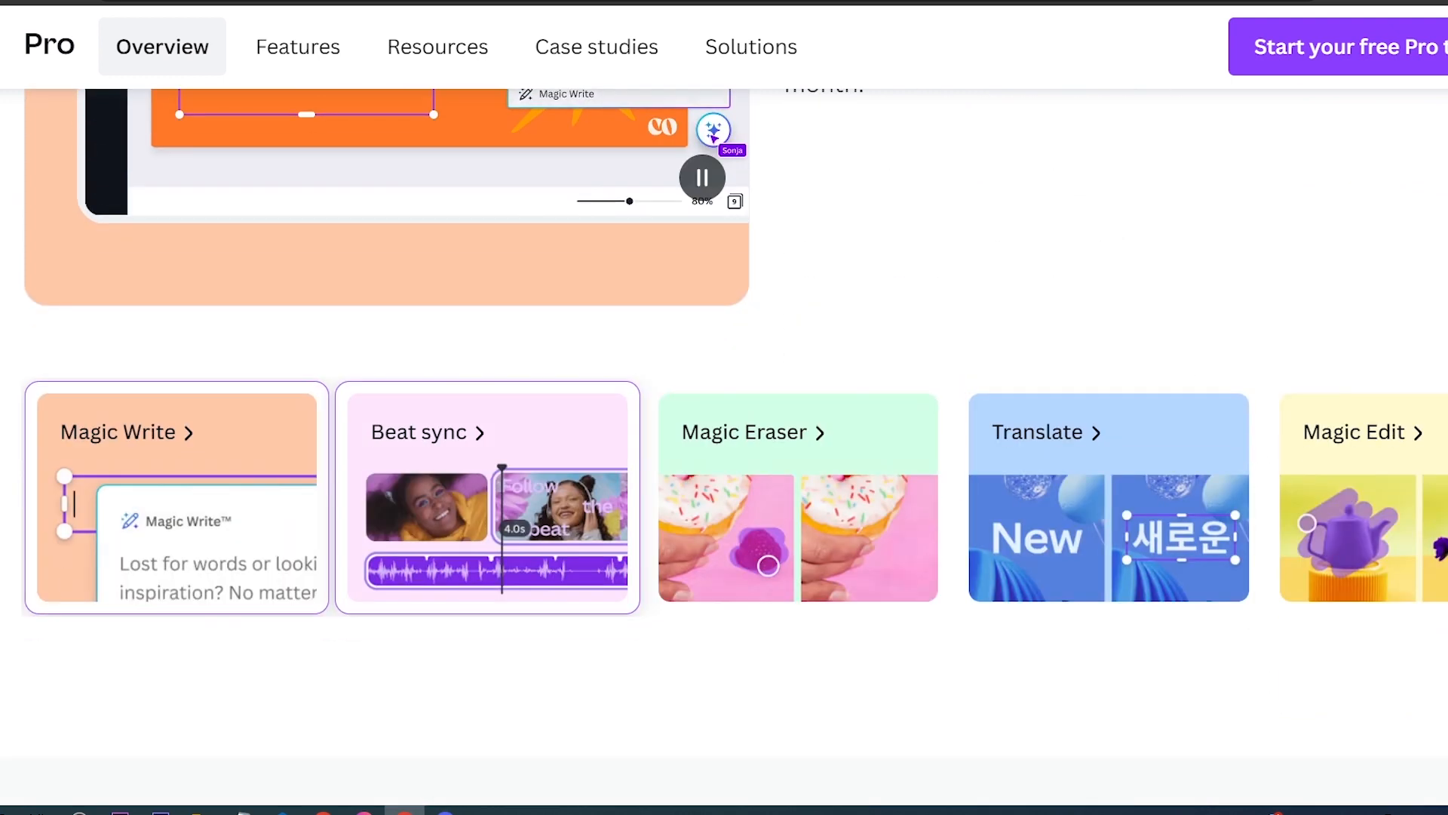